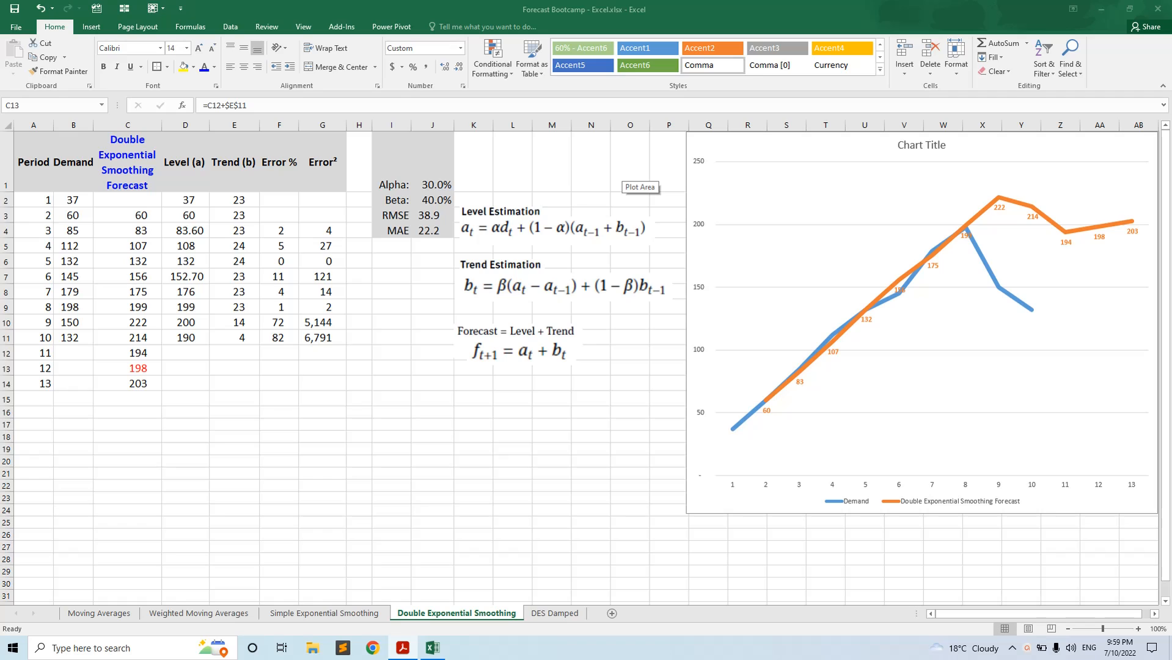
# Step: On the Simple Exponential Smoothing sheet, examine the alpha cells and the period 6 forecast formula in C7
pyautogui.click(357, 613)
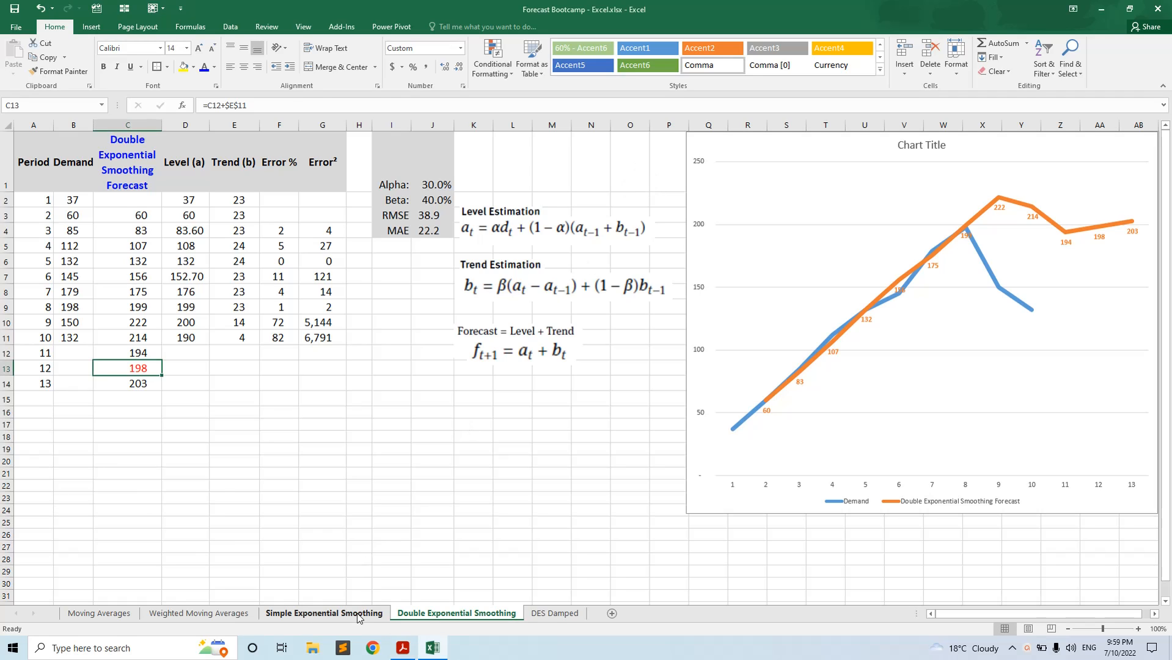
pyautogui.click(357, 613)
pyautogui.click(410, 354)
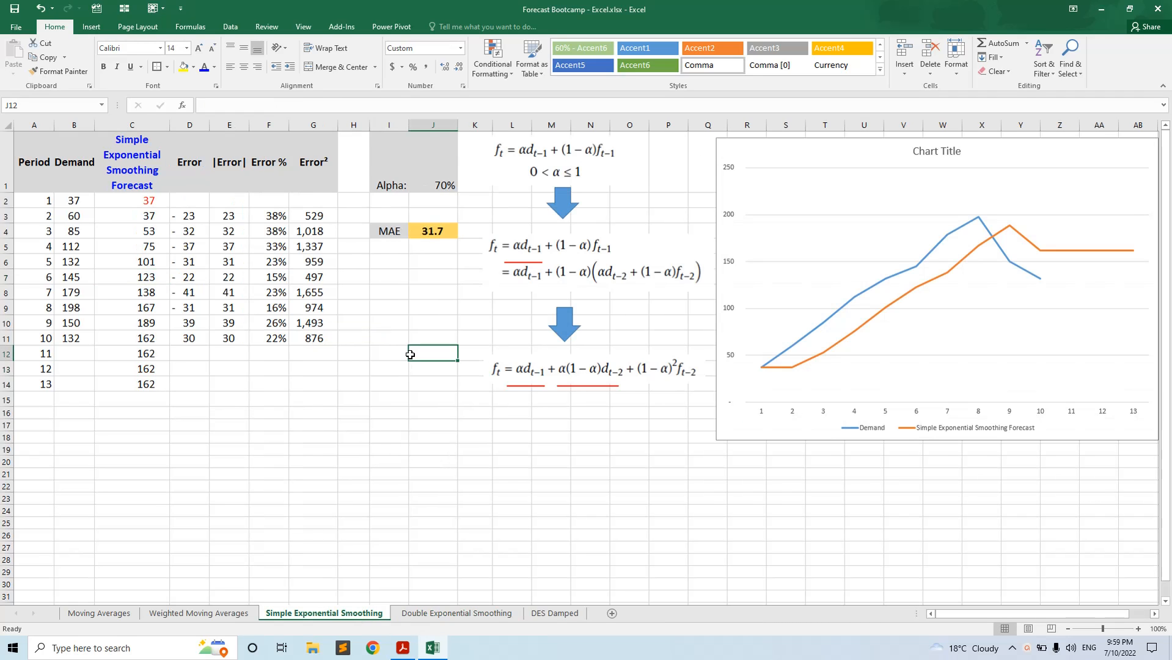
pyautogui.moveTo(437, 175); pyautogui.dragTo(388, 175)
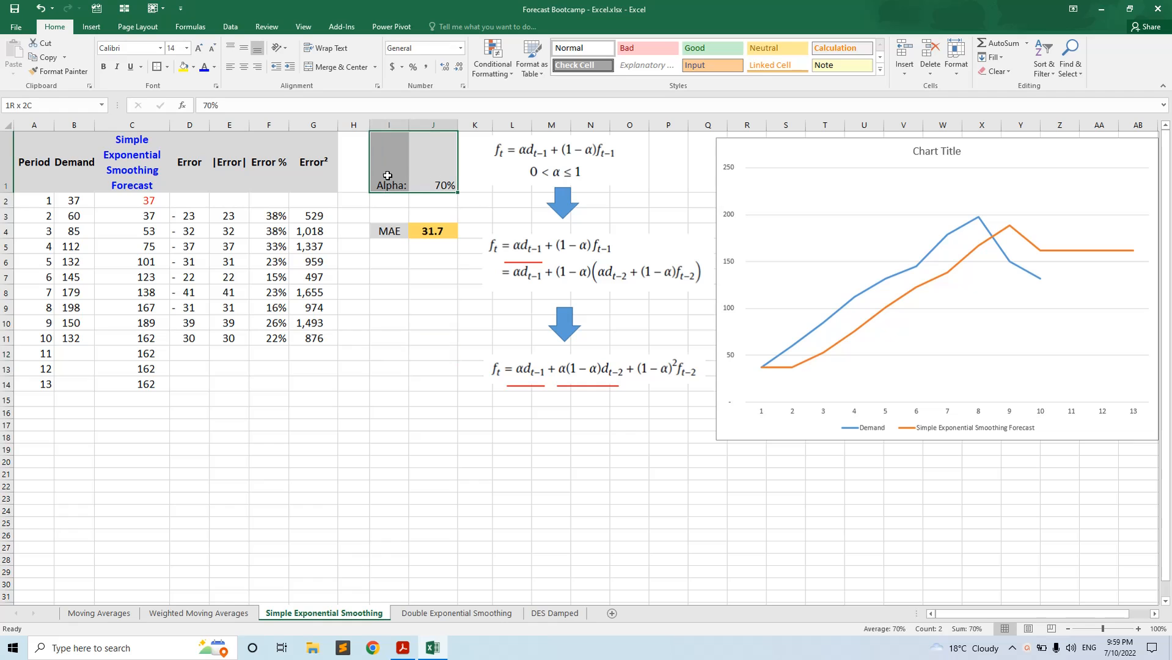
pyautogui.click(158, 280)
pyautogui.click(309, 108)
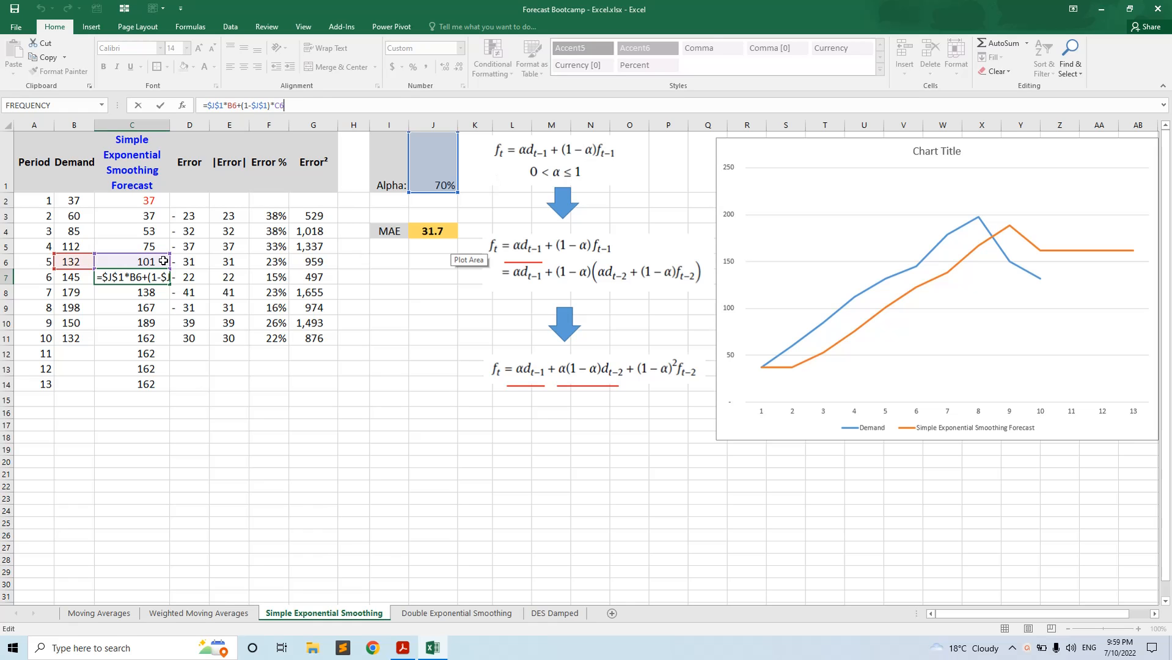
pyautogui.press('Return')
# Step: On the Double Exponential Smoothing sheet, inspect the chart and the cell references of the period 8 forecast formula in C9
pyautogui.click(448, 616)
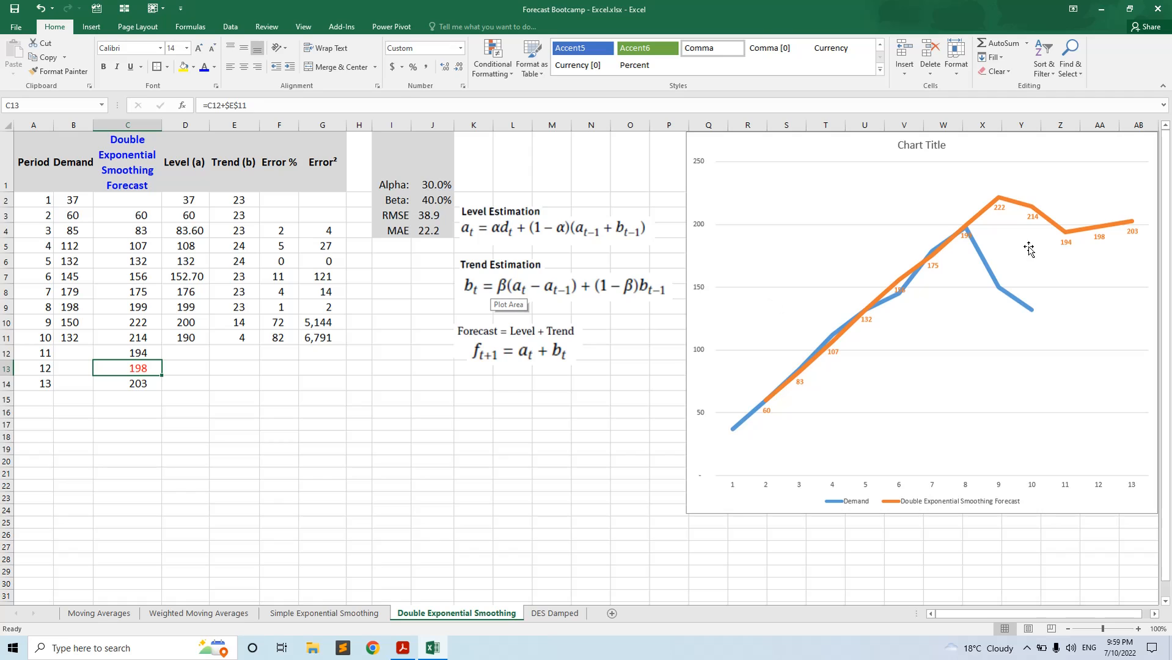
pyautogui.moveTo(914, 273)
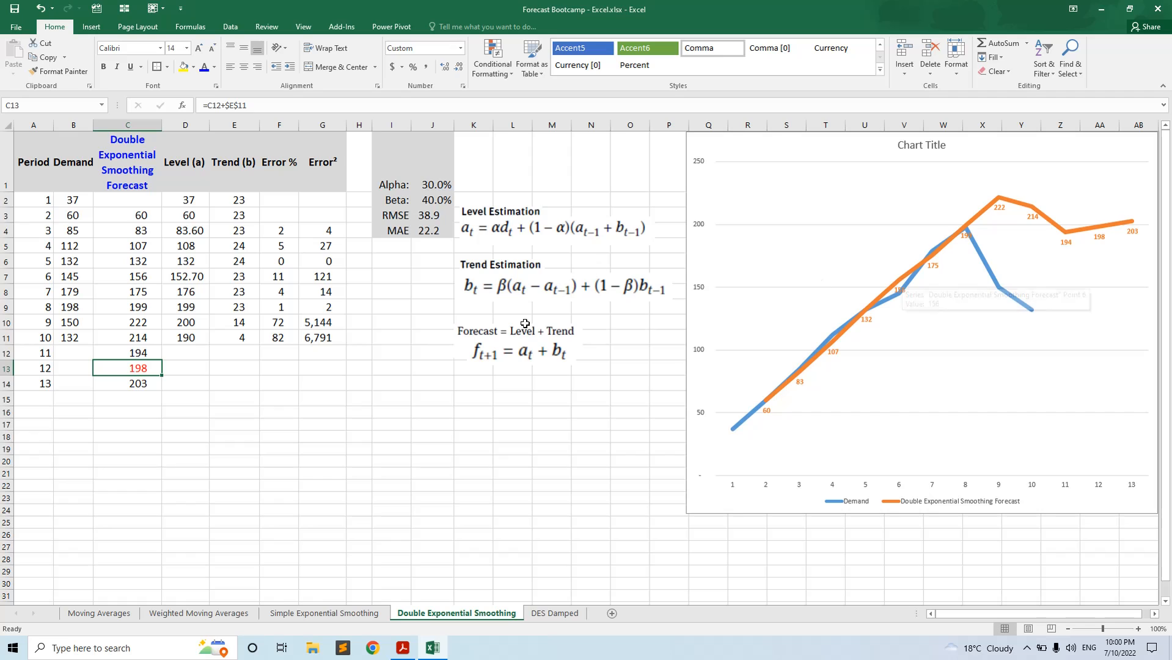
pyautogui.click(148, 311)
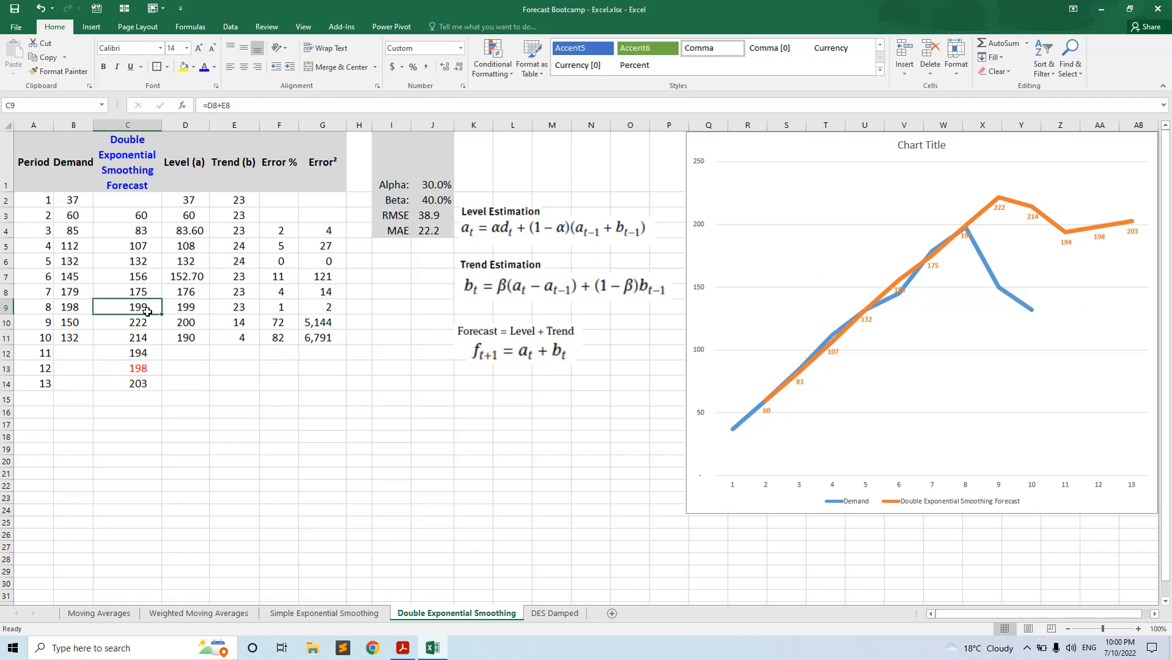
pyautogui.press('F2')
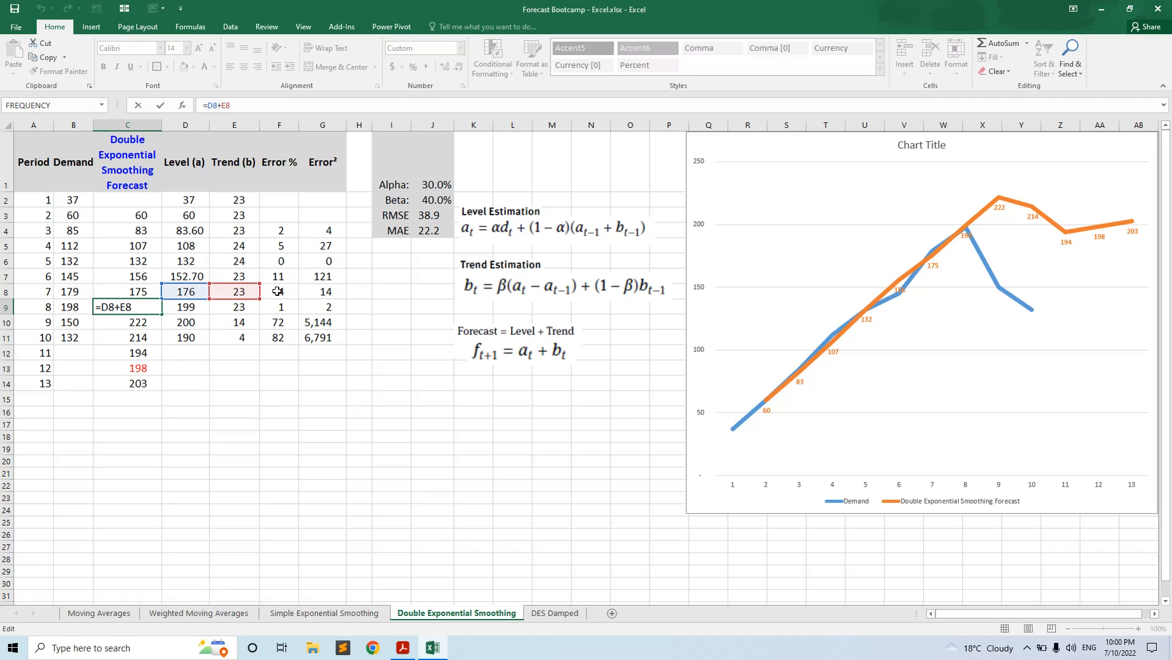
pyautogui.press('Escape')
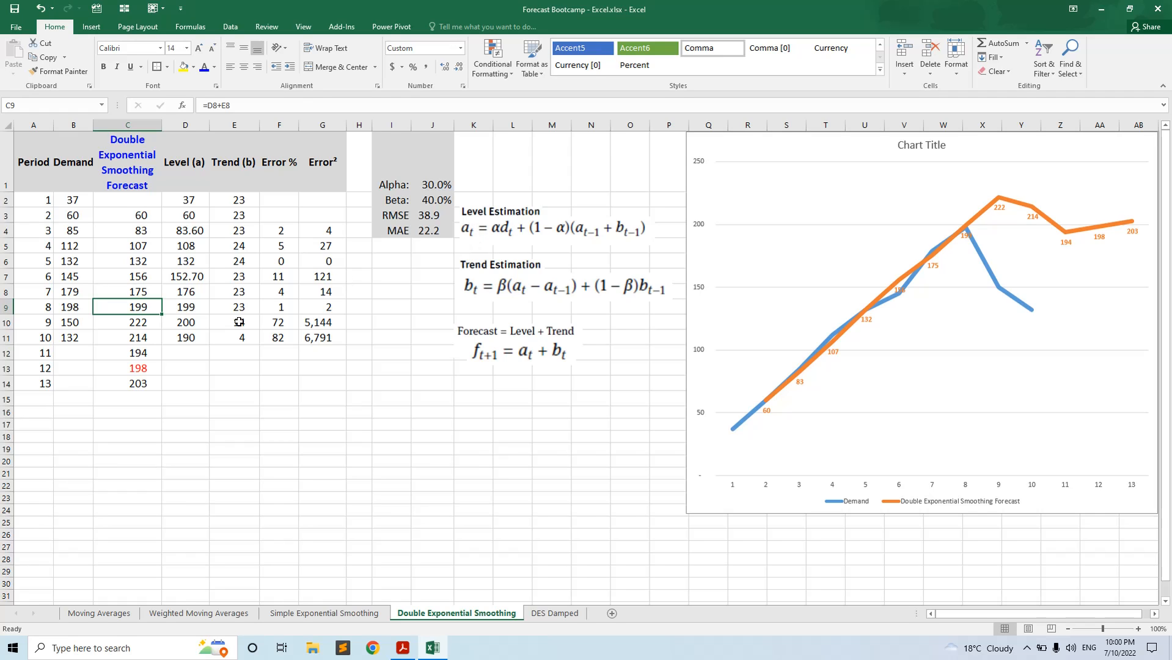
# Step: Inspect the period 7 level formula in D8 and the period 6 trend formula in E7
pyautogui.doubleClick(201, 287)
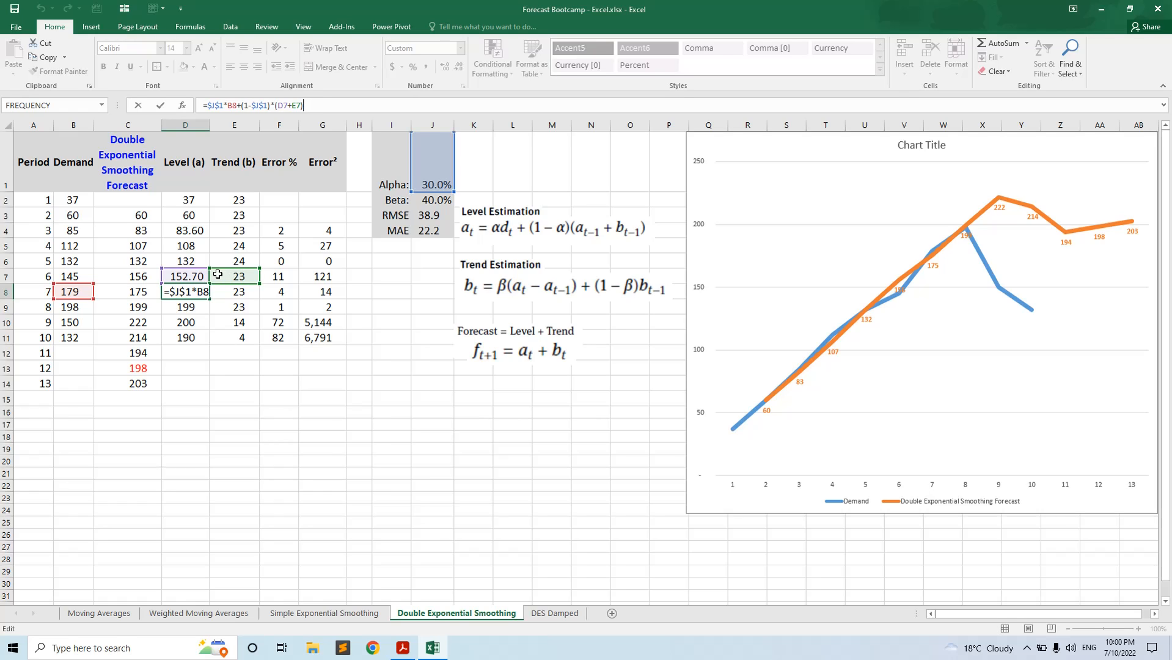
pyautogui.hotkey('ctrl', 'Return')
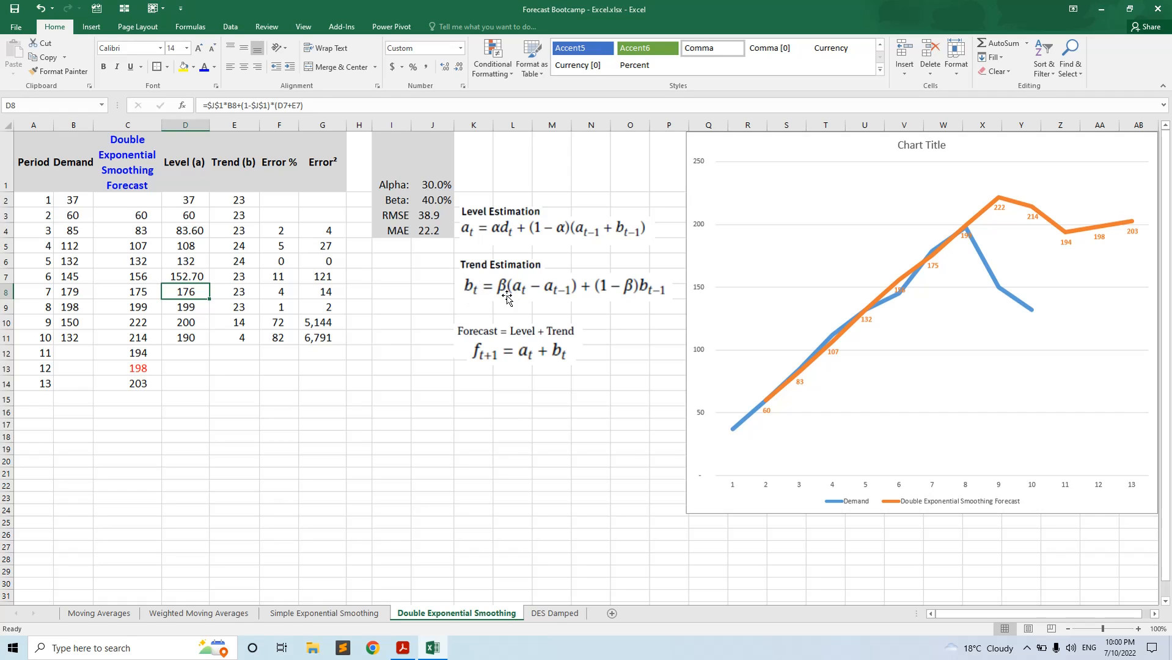
pyautogui.click(240, 280)
pyautogui.click(312, 107)
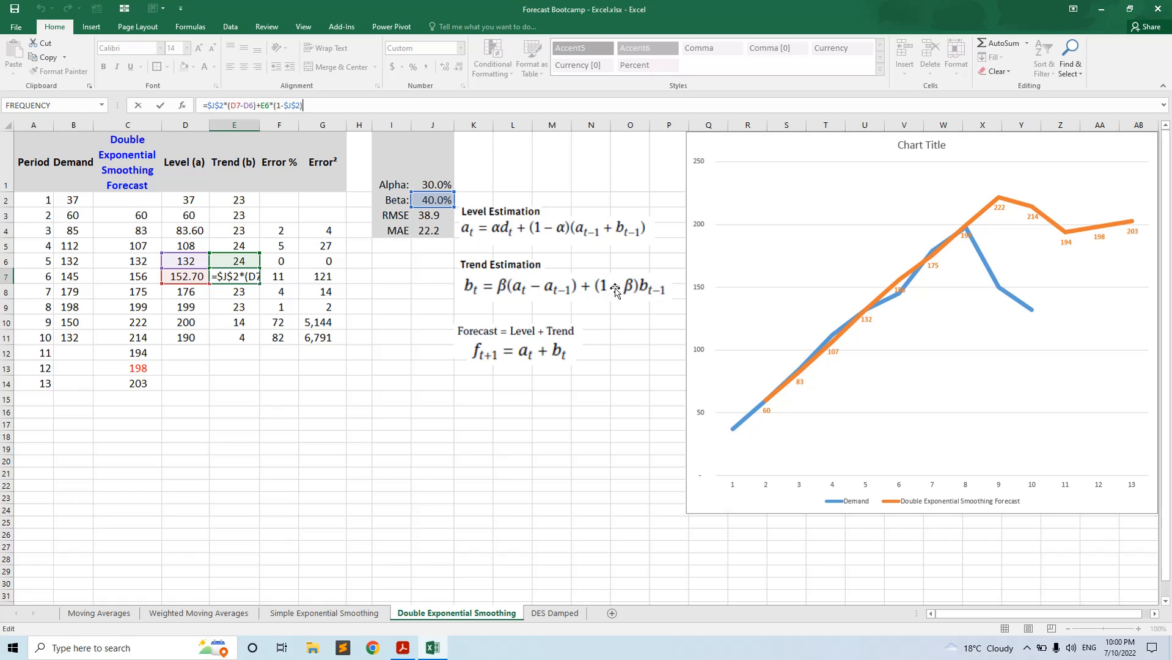
pyautogui.click(385, 341)
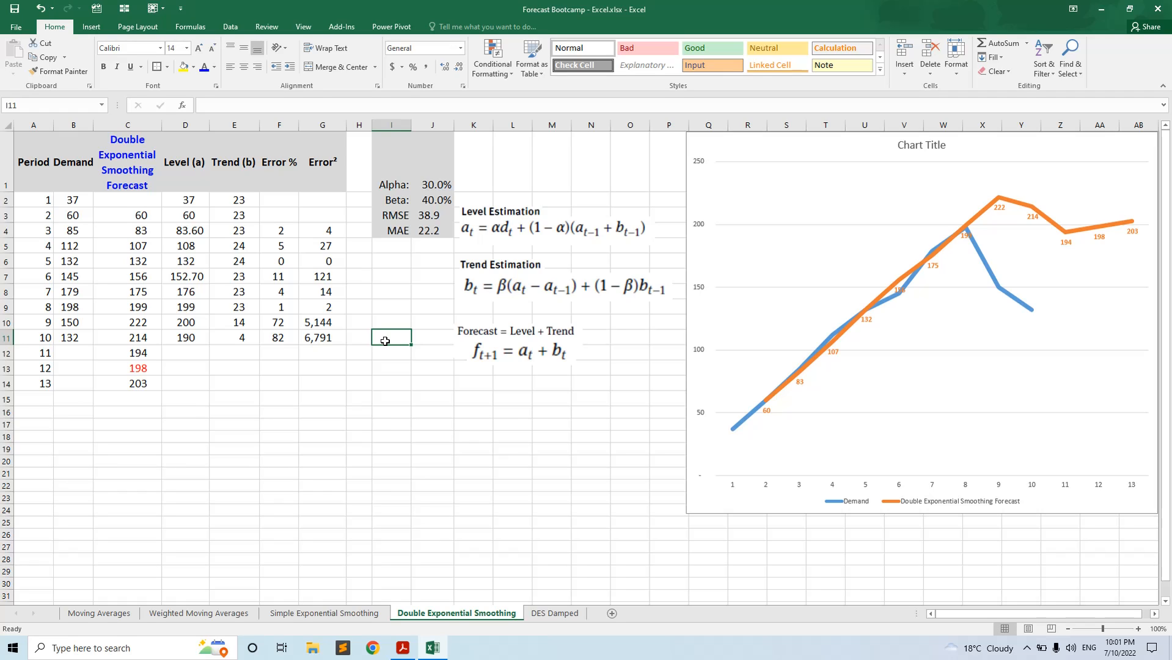
# Step: Review the alpha and beta parameter cells J1:J2 and the MAE formula in J4
pyautogui.moveTo(431, 177); pyautogui.dragTo(432, 196)
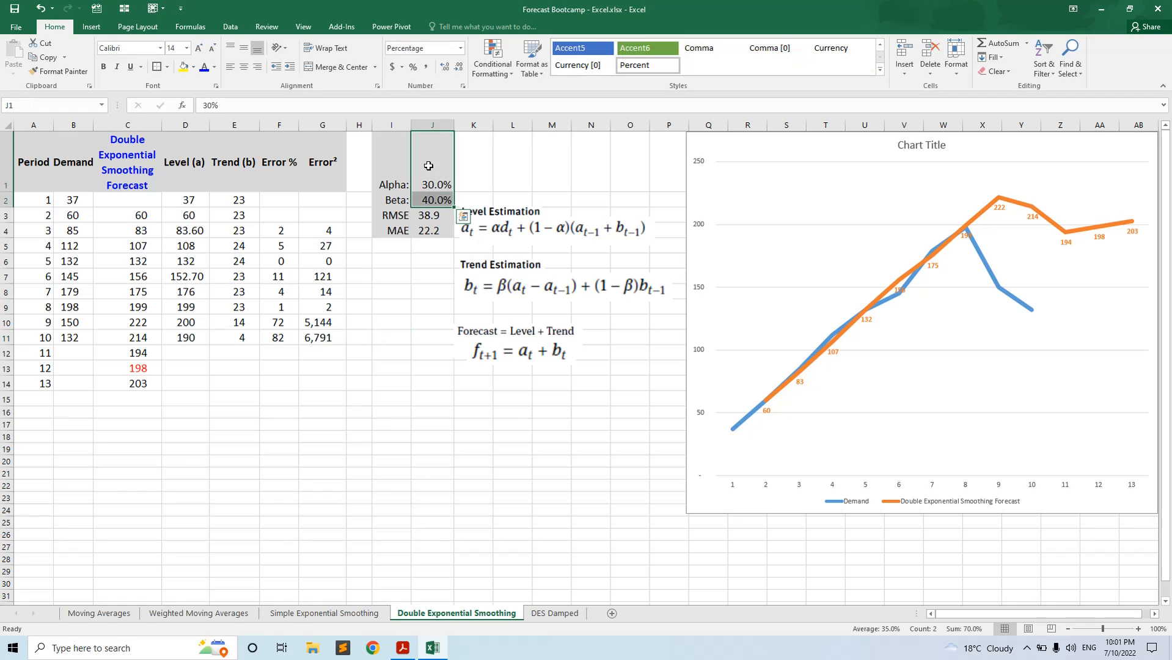
pyautogui.click(430, 231)
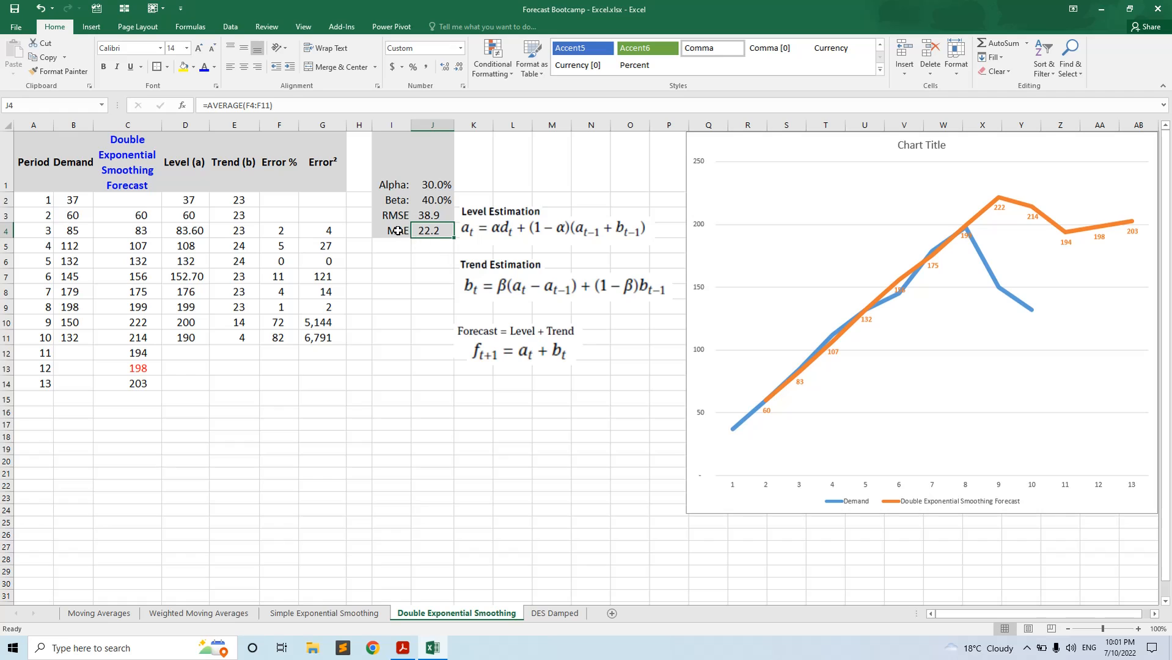
pyautogui.moveTo(397, 231); pyautogui.dragTo(421, 227)
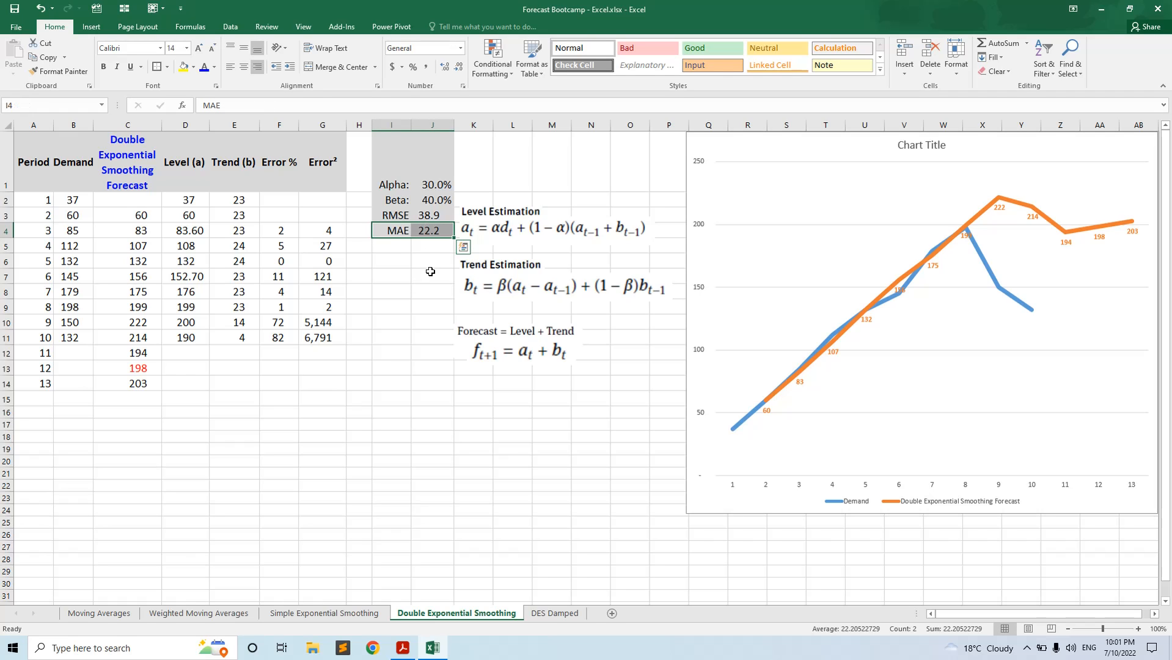
# Step: Set up Solver to minimise the MAE in J4 by changing J1:J2, checking that both cells are constrained between 0 and 1
pyautogui.click(229, 26)
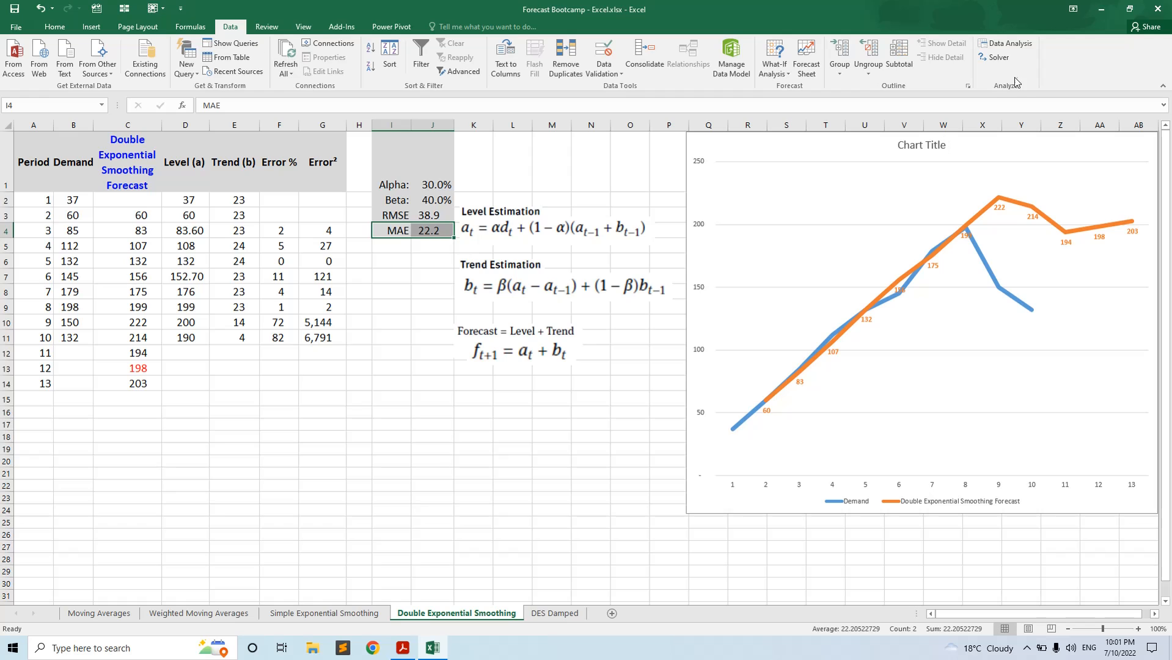
pyautogui.click(999, 57)
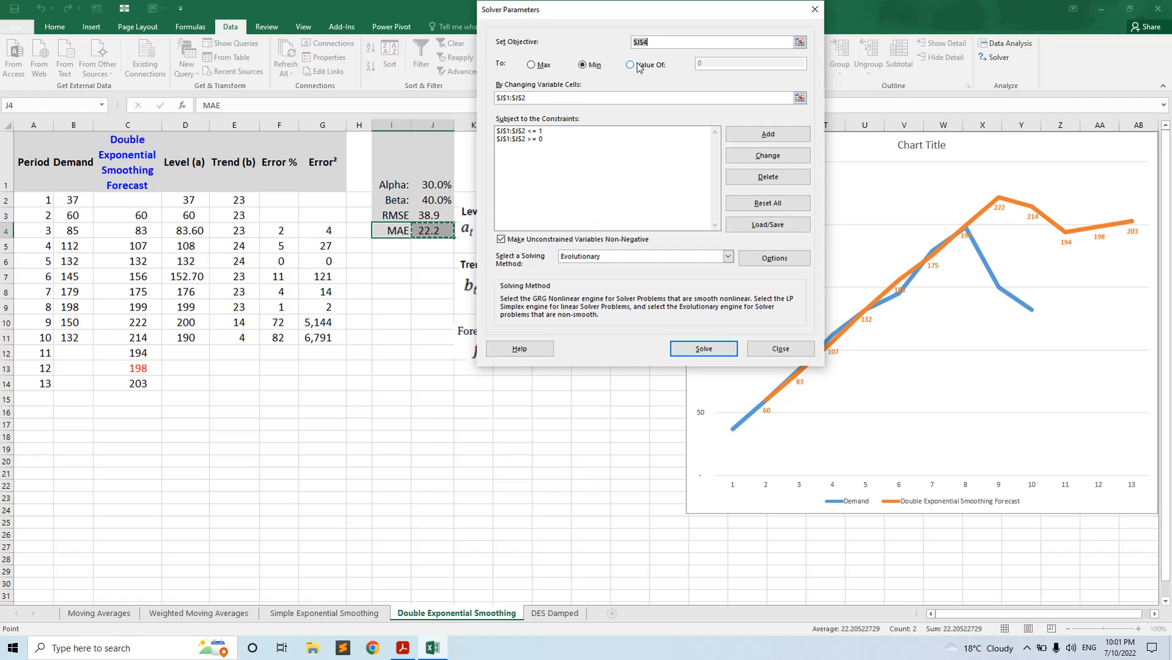
pyautogui.moveTo(592, 10); pyautogui.dragTo(783, 145)
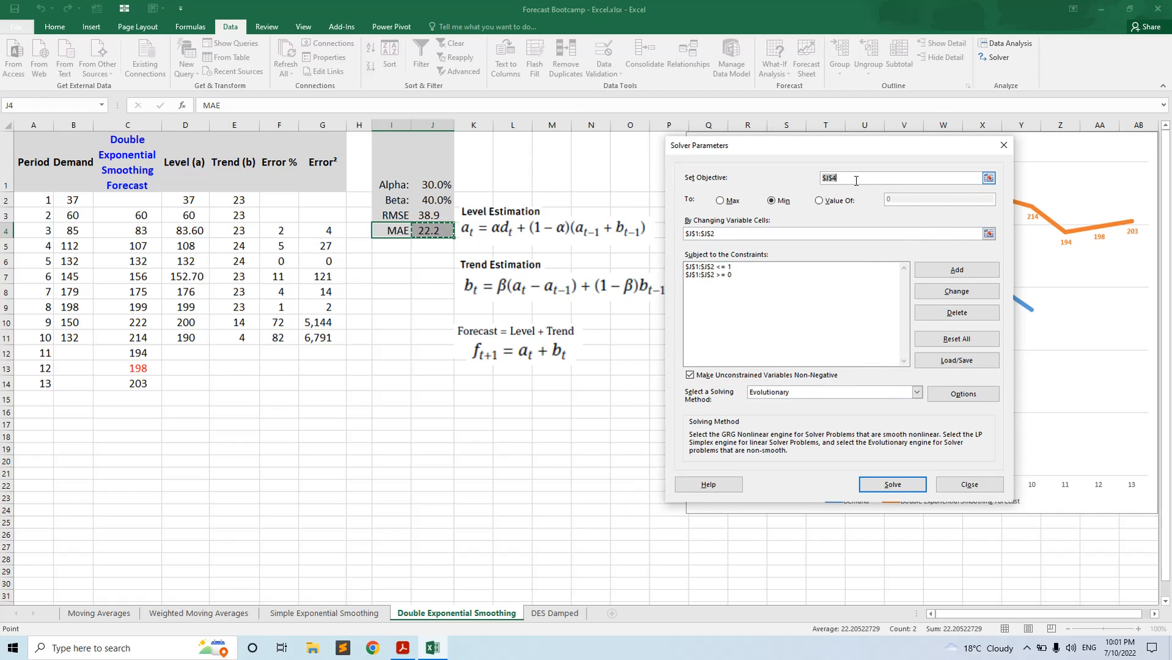
pyautogui.click(439, 230)
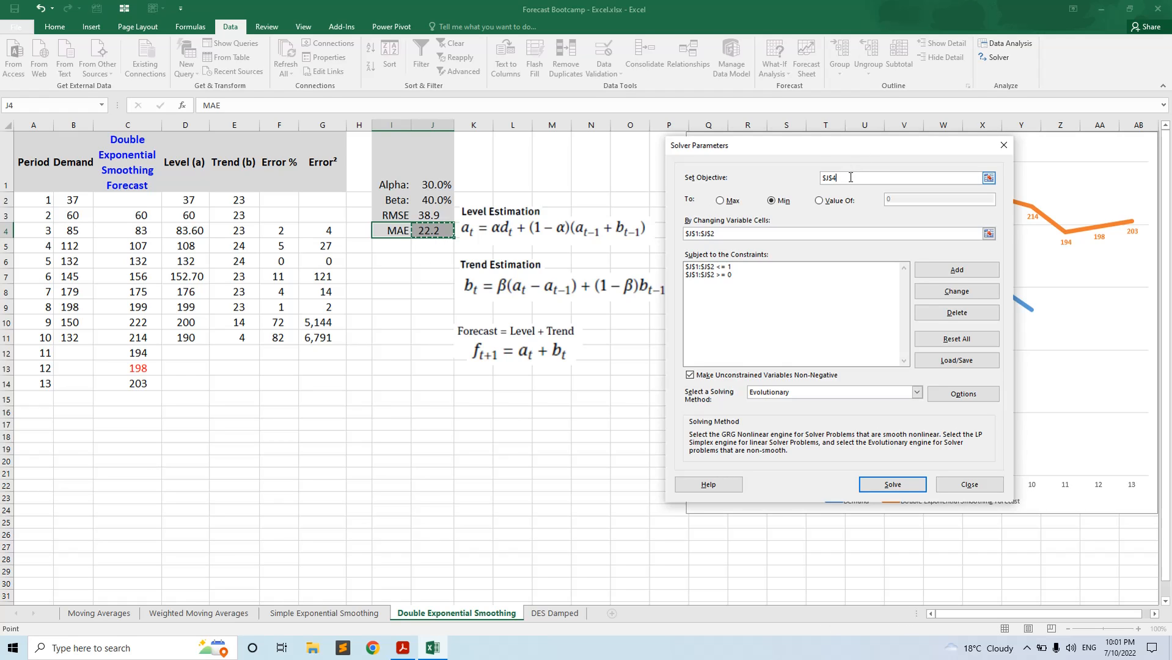
pyautogui.click(757, 237)
pyautogui.moveTo(431, 172); pyautogui.dragTo(438, 198)
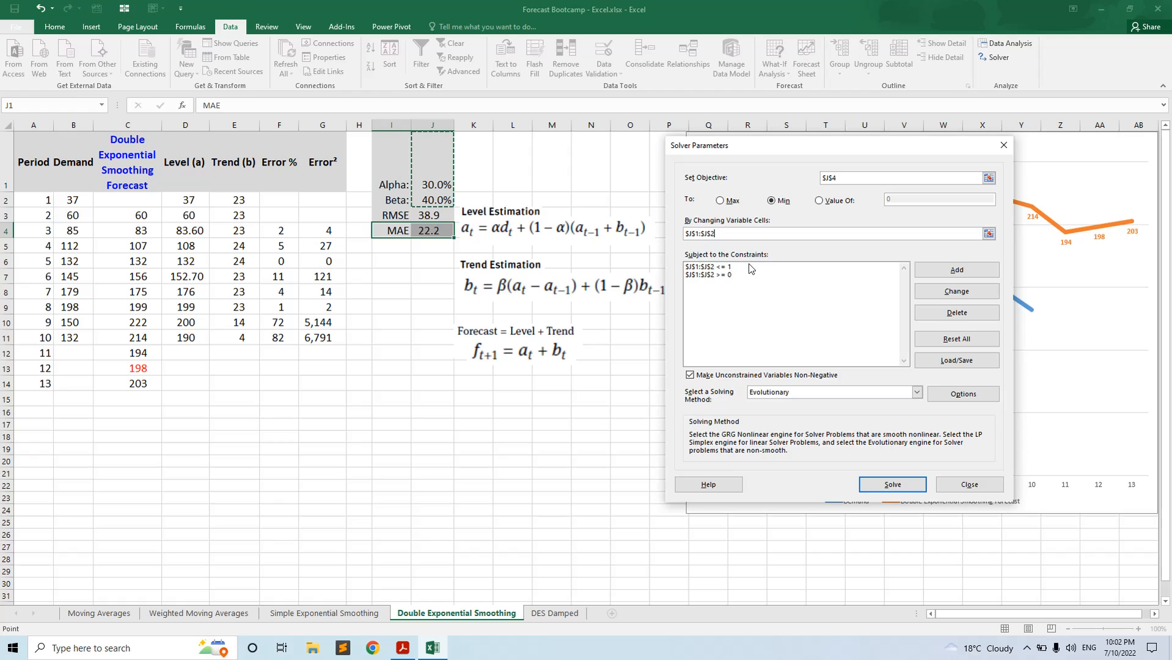
pyautogui.click(751, 267)
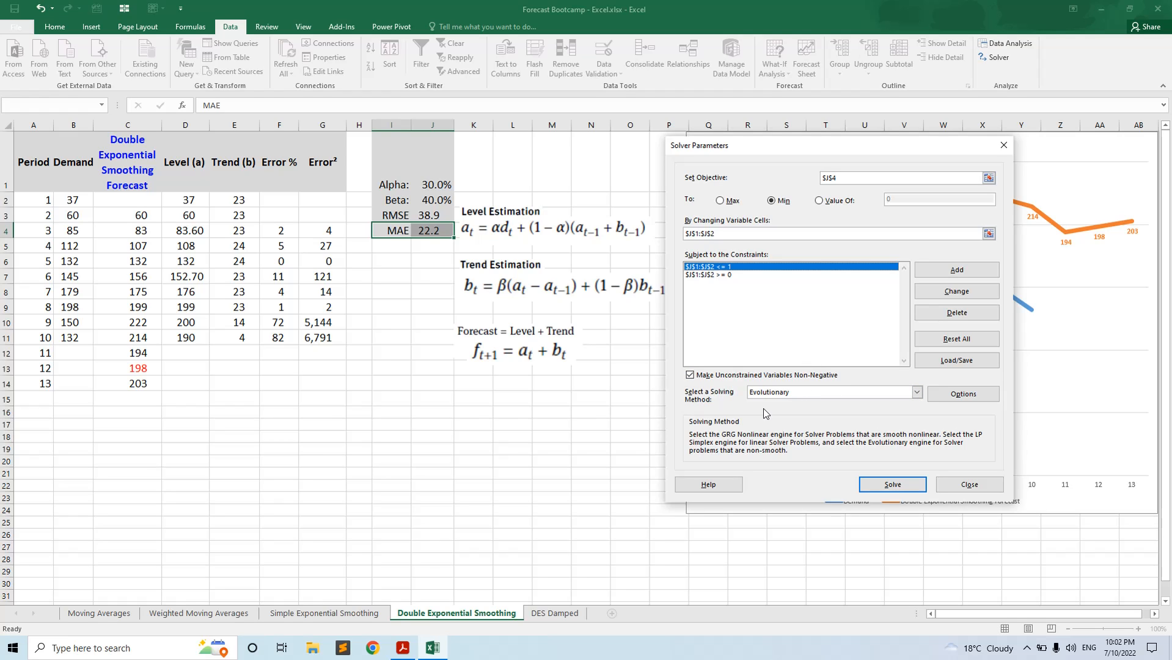
# Step: Run Solver with the Evolutionary method, keep its solution and highlight the resulting MAE
pyautogui.click(900, 486)
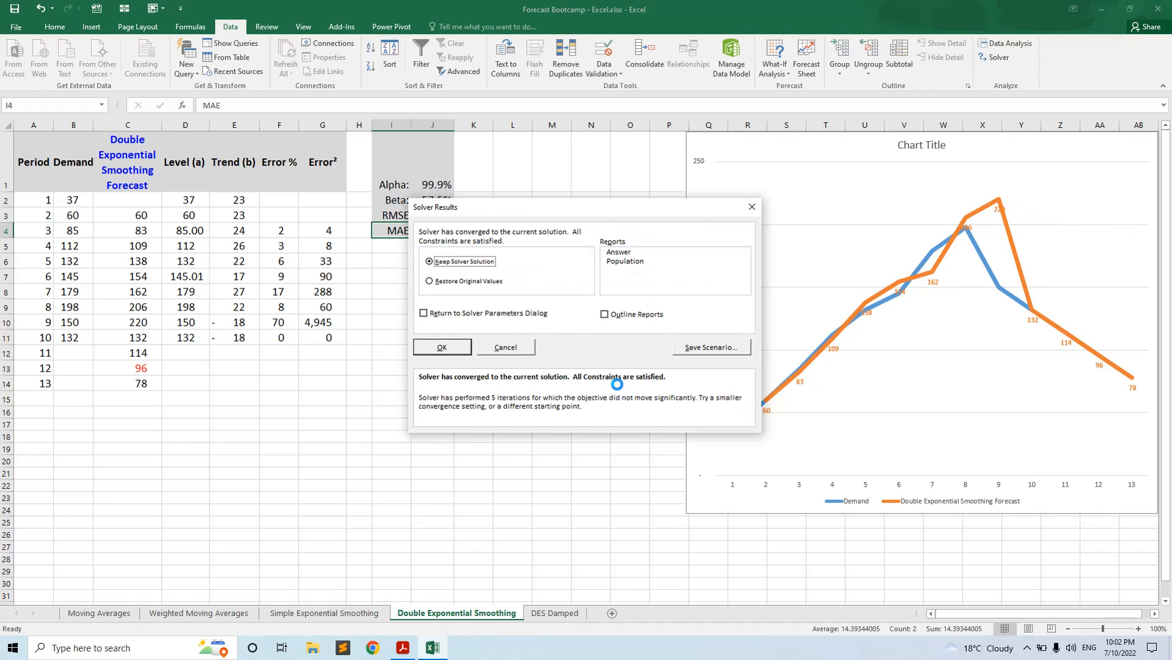
pyautogui.click(446, 348)
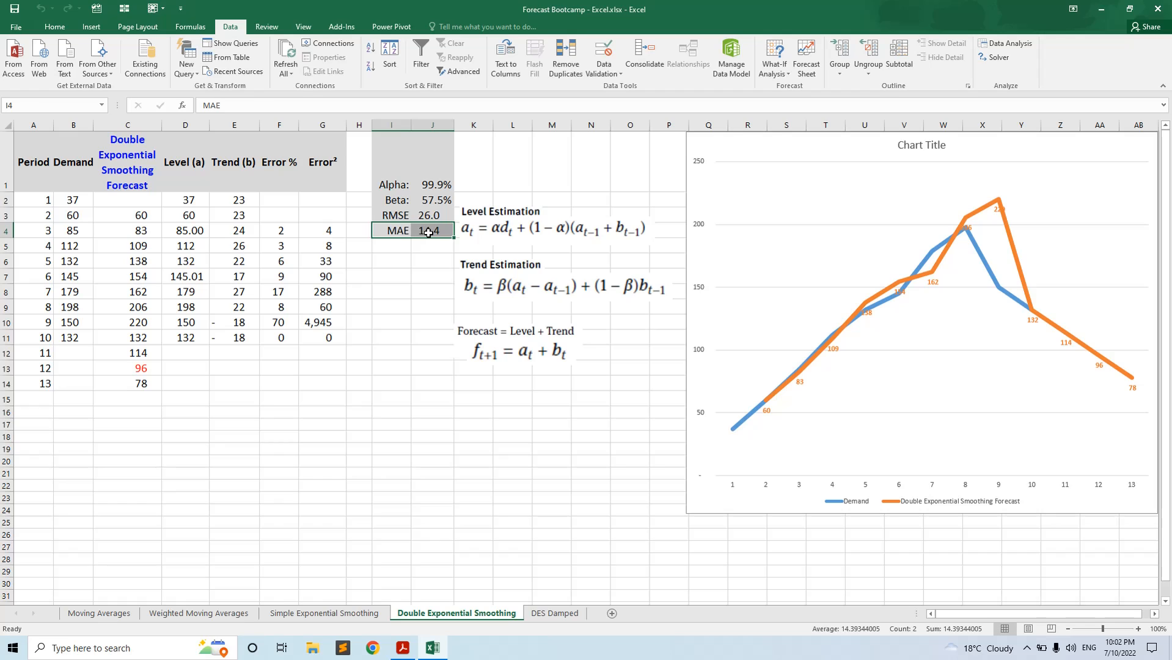
pyautogui.moveTo(425, 231); pyautogui.dragTo(383, 230)
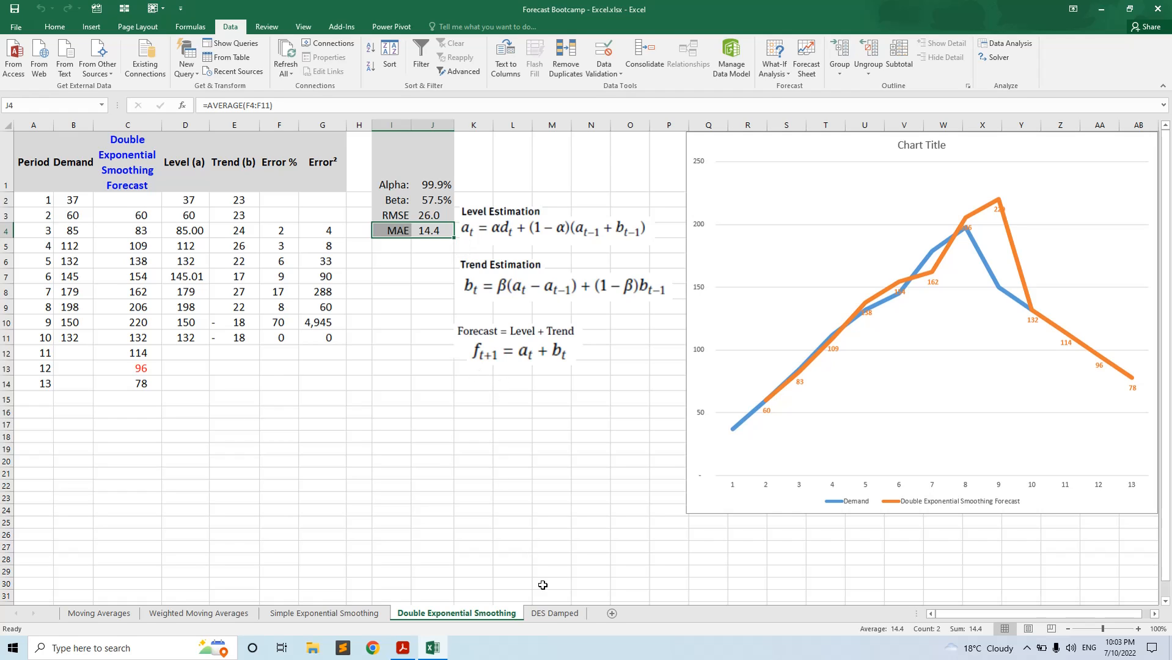
# Step: On the DES Damped sheet, examine the Phi parameter and the period 8 damped forecast formula in C9
pyautogui.click(555, 613)
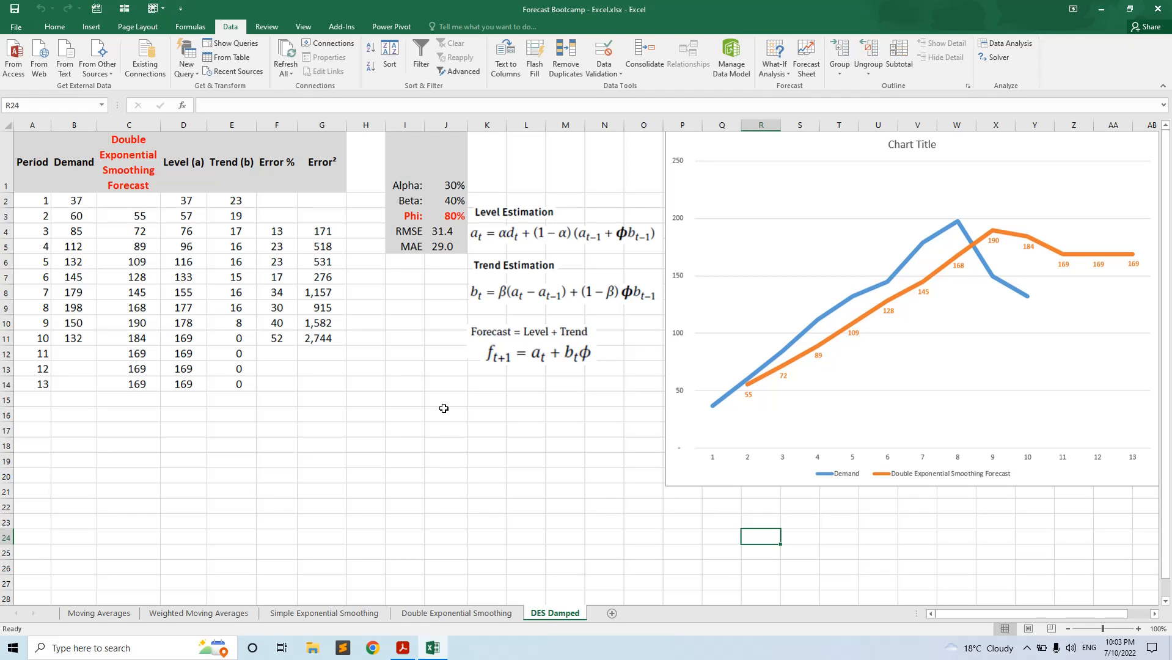
pyautogui.moveTo(404, 215); pyautogui.dragTo(449, 216)
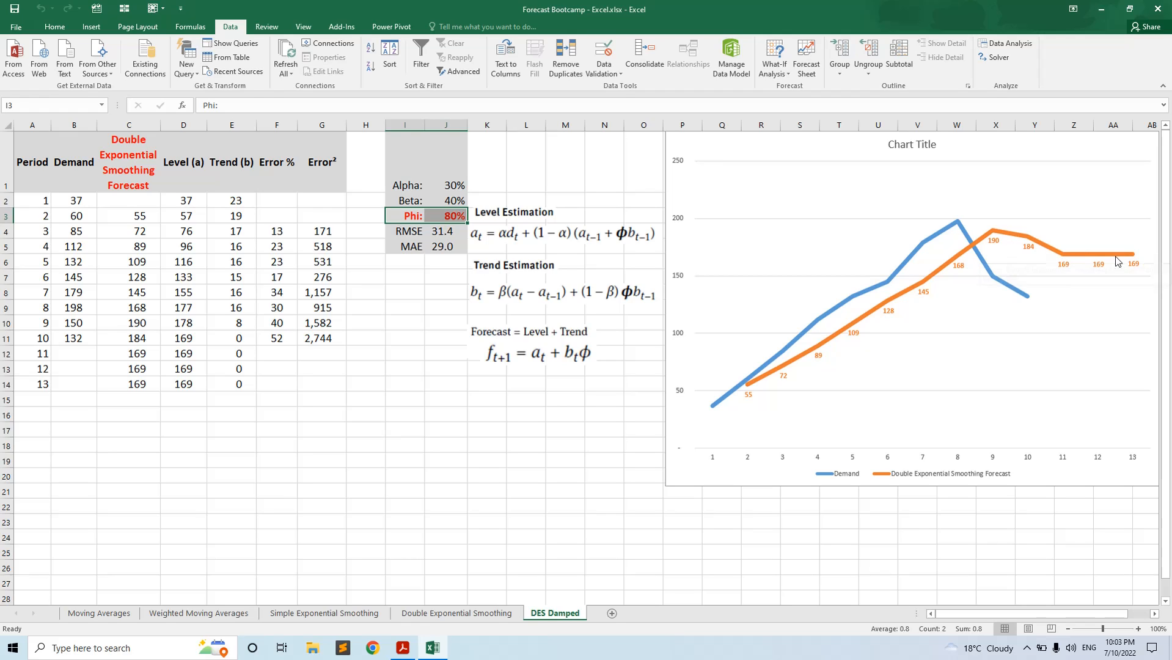
pyautogui.click(318, 366)
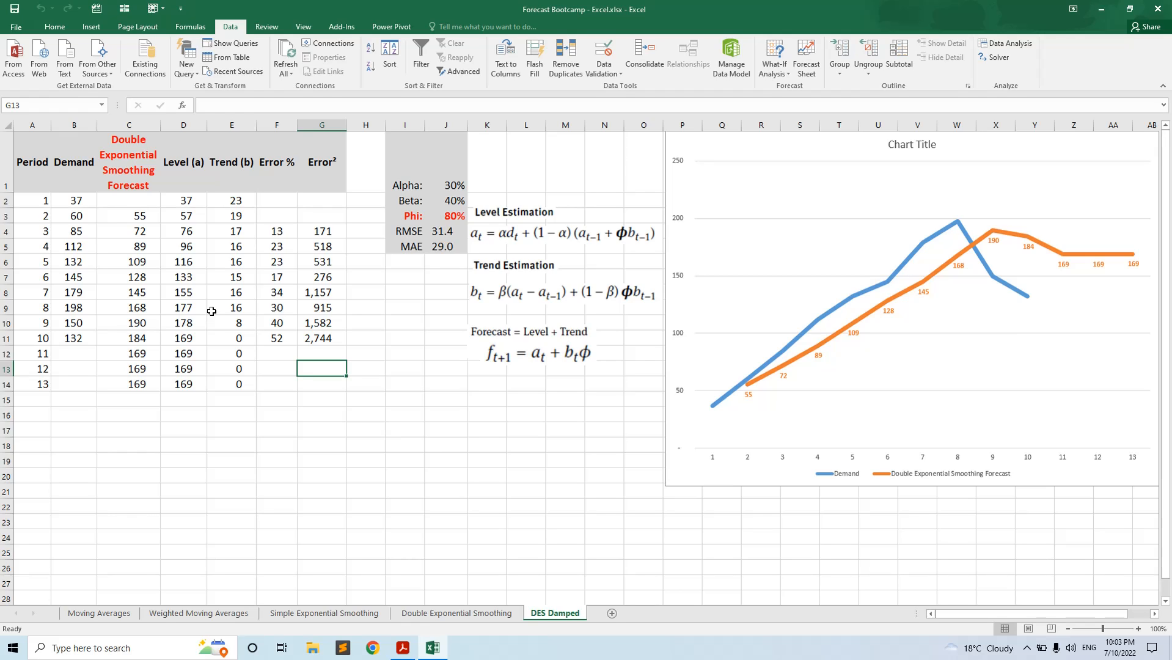
pyautogui.click(145, 309)
pyautogui.click(260, 101)
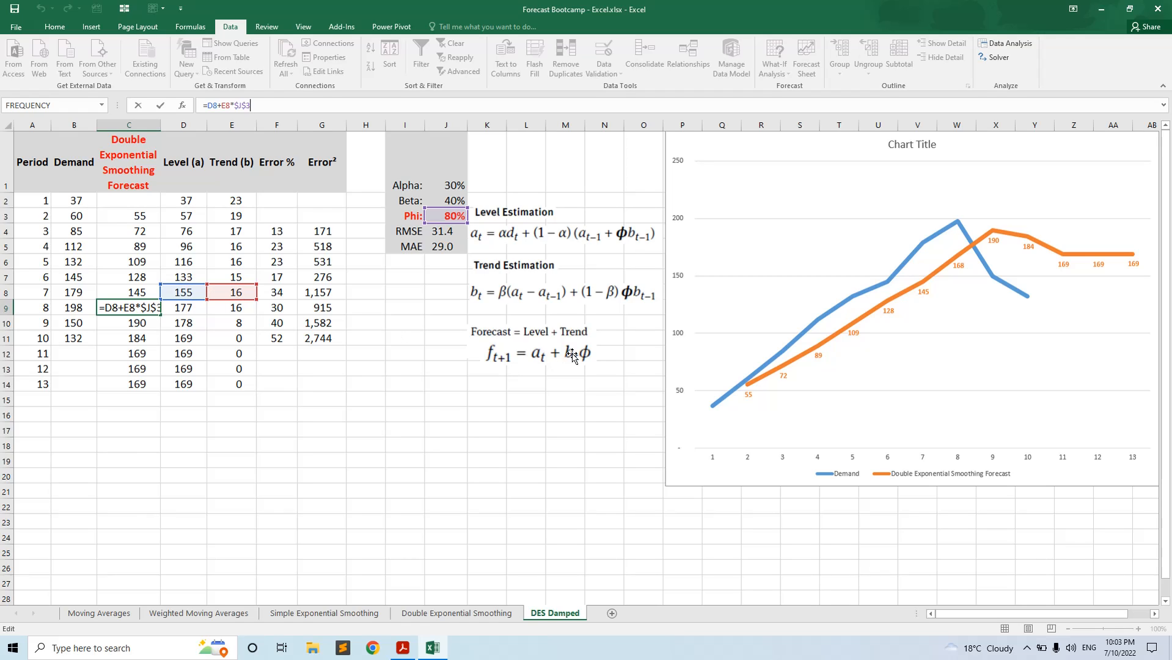
pyautogui.press('Escape')
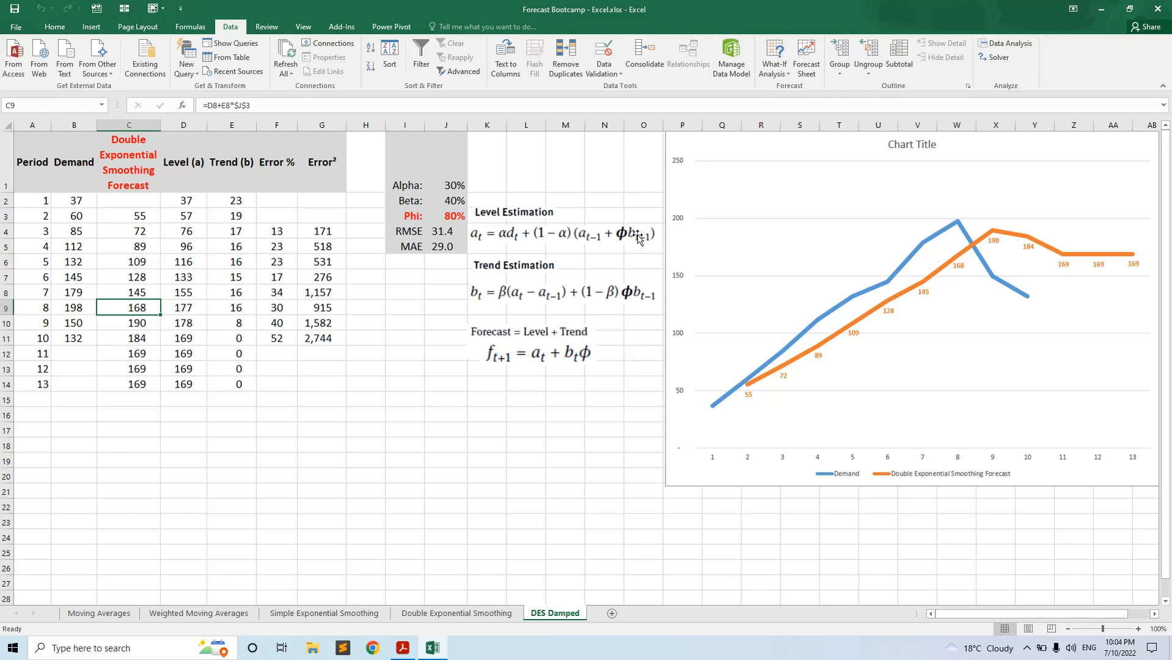
pyautogui.click(513, 488)
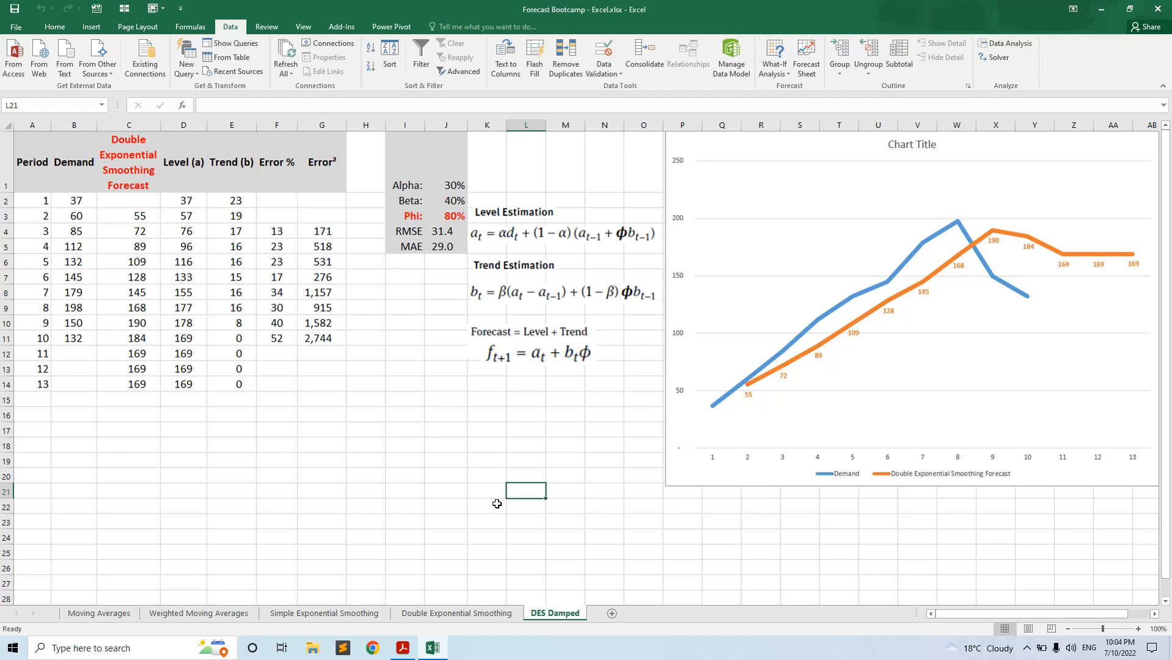
# Step: On the Double Exponential Smoothing sheet, set alpha to 30% and beta to 40%
pyautogui.click(480, 613)
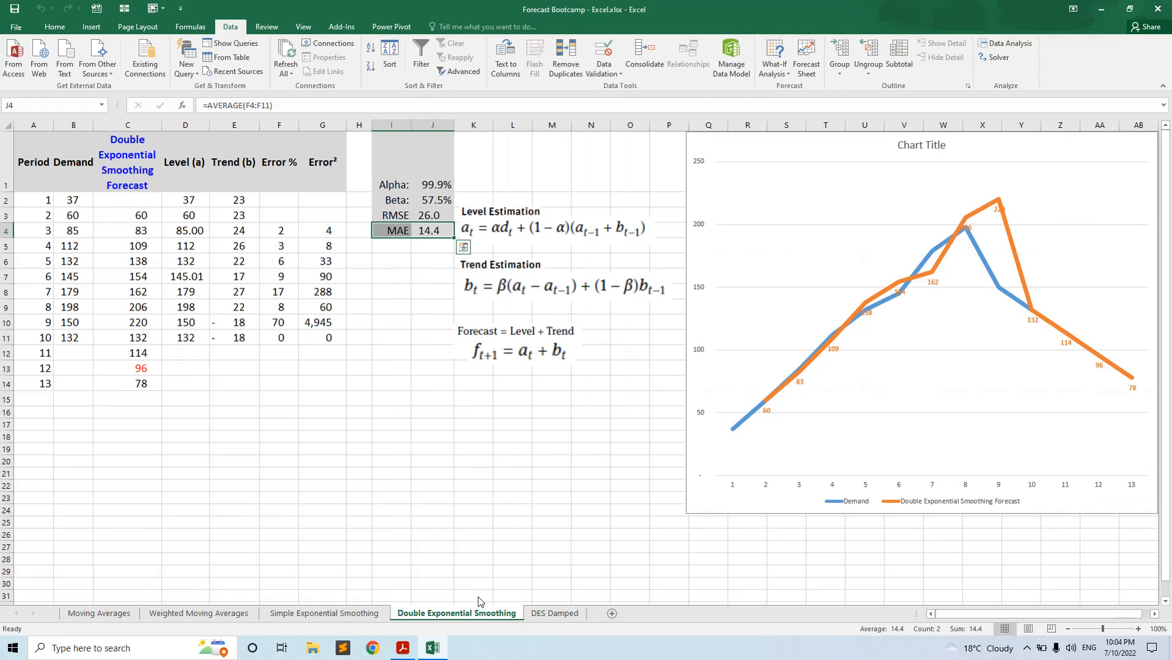
pyautogui.click(440, 182)
pyautogui.write('0.3')
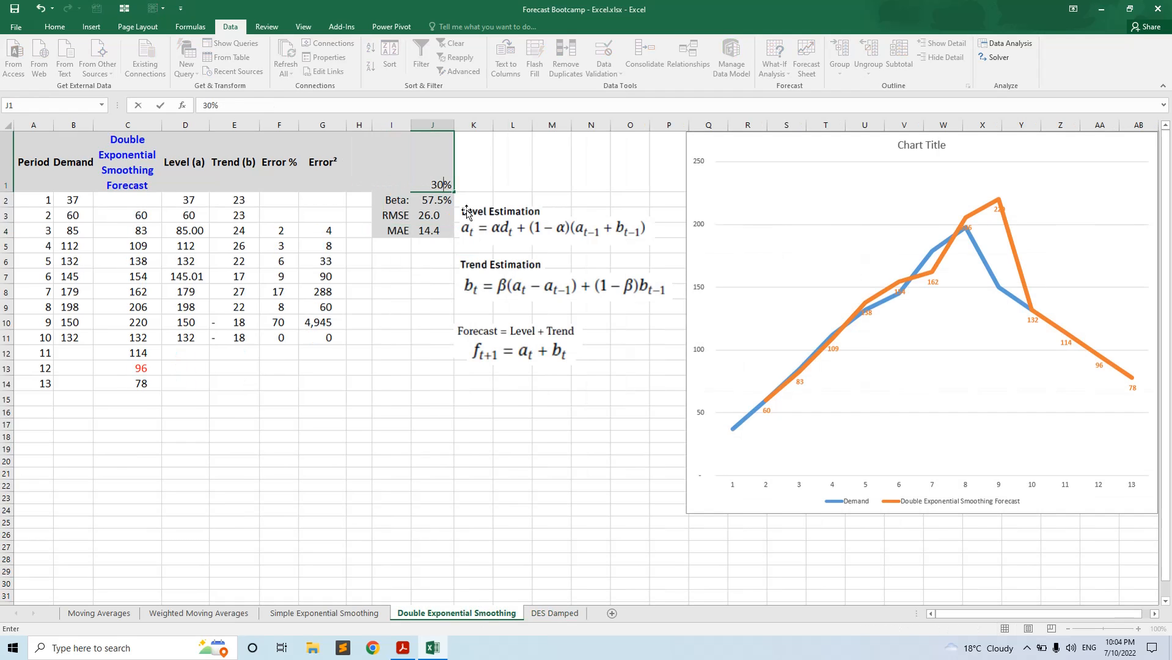
pyautogui.press('Return')
pyautogui.write('0.4')
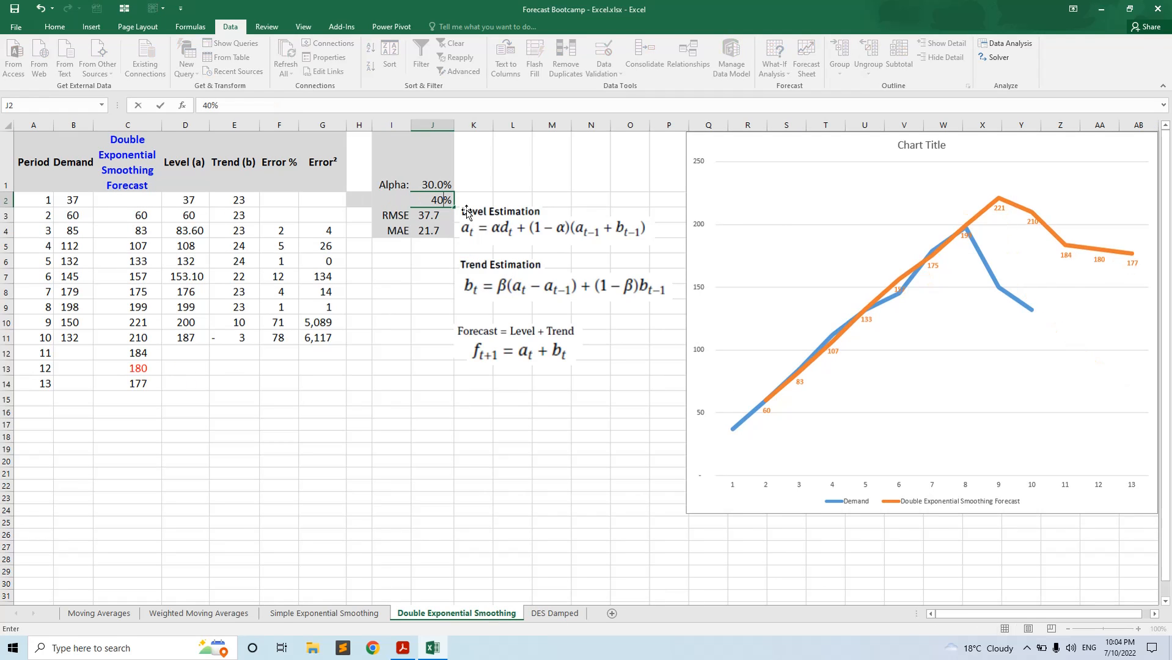
pyautogui.press('Return')
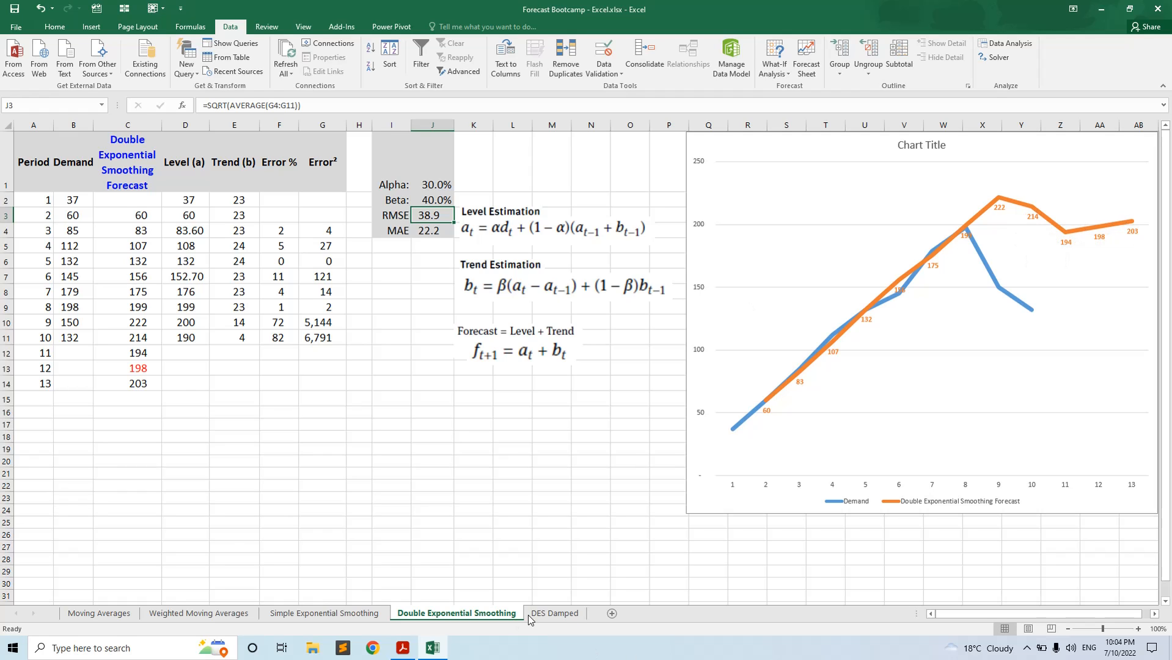
# Step: Compare the forecast lines for periods 11 to 13 in the DES Damped and Double Exponential Smoothing charts
pyautogui.click(555, 614)
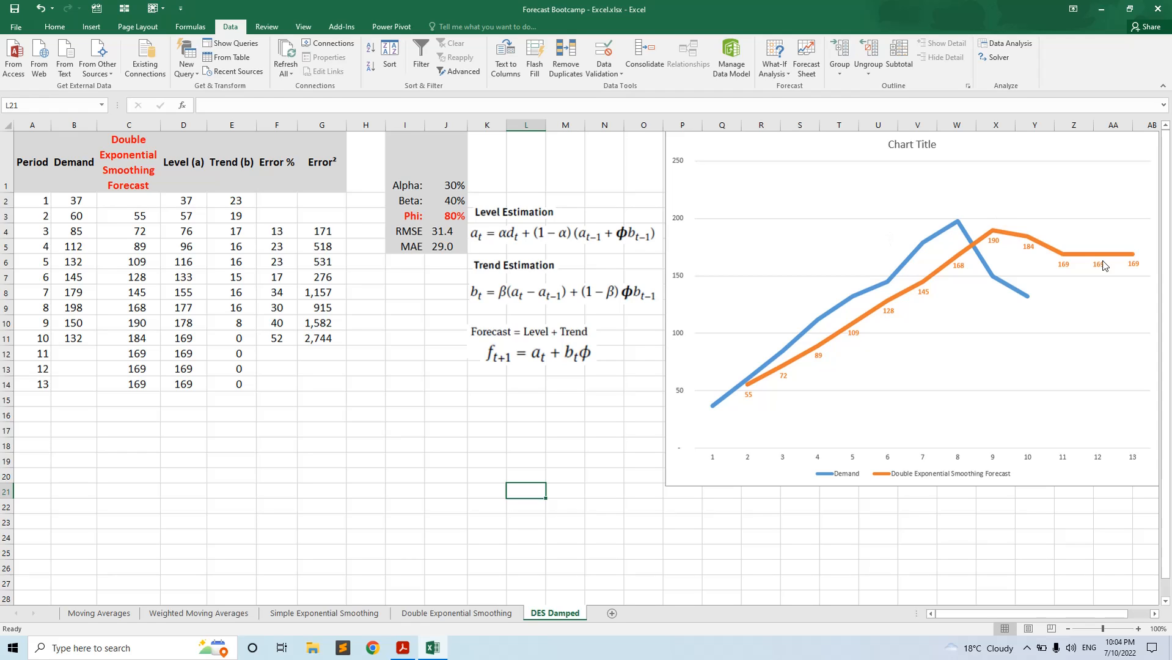
pyautogui.click(505, 617)
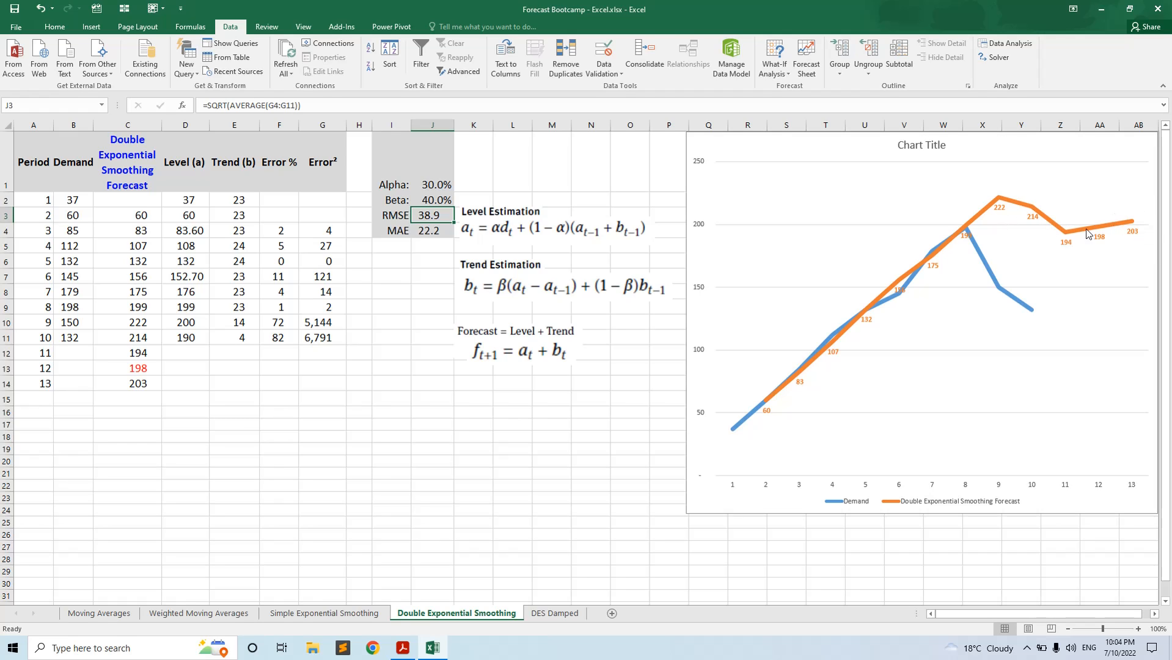
pyautogui.click(556, 613)
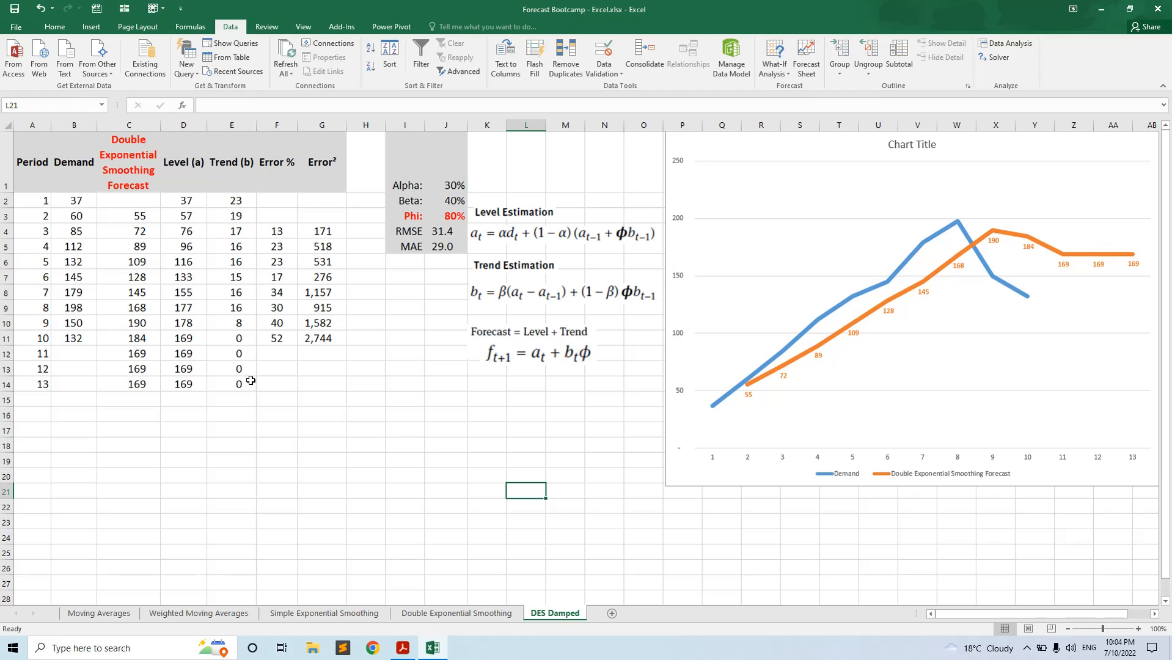
# Step: On the DES Damped sheet, examine the level values in D12:D14 and how the trend values in column E dampen
pyautogui.moveTo(191, 346); pyautogui.dragTo(187, 387)
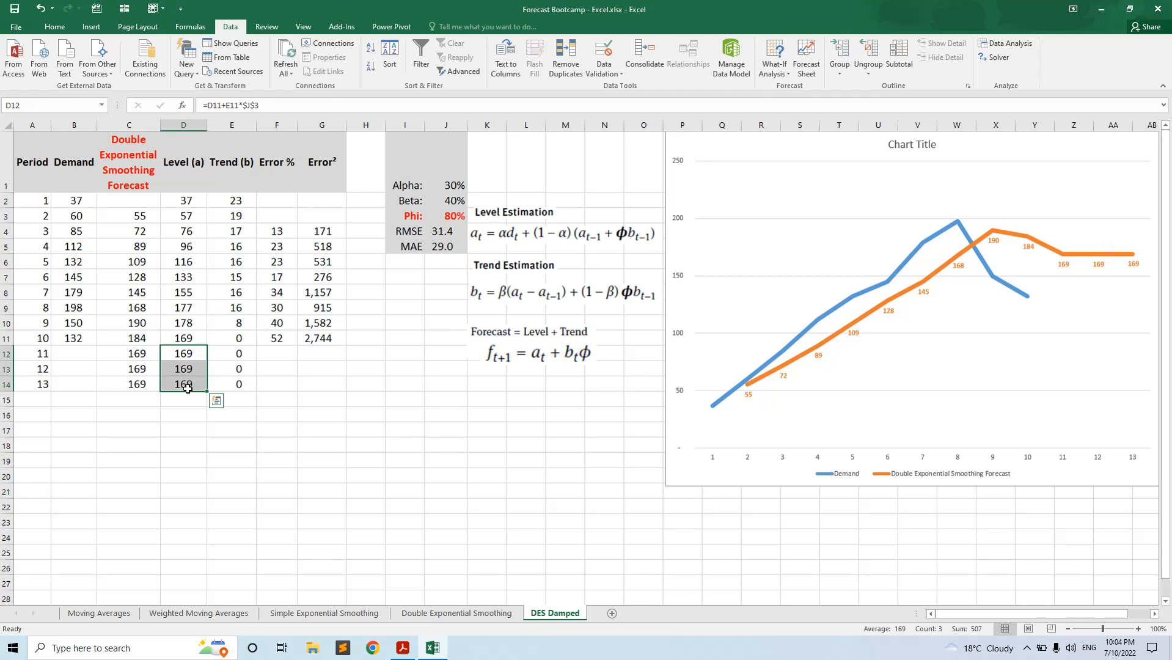
pyautogui.click(239, 350)
pyautogui.moveTo(239, 207); pyautogui.dragTo(240, 340)
pyautogui.moveTo(237, 261); pyautogui.dragTo(237, 392)
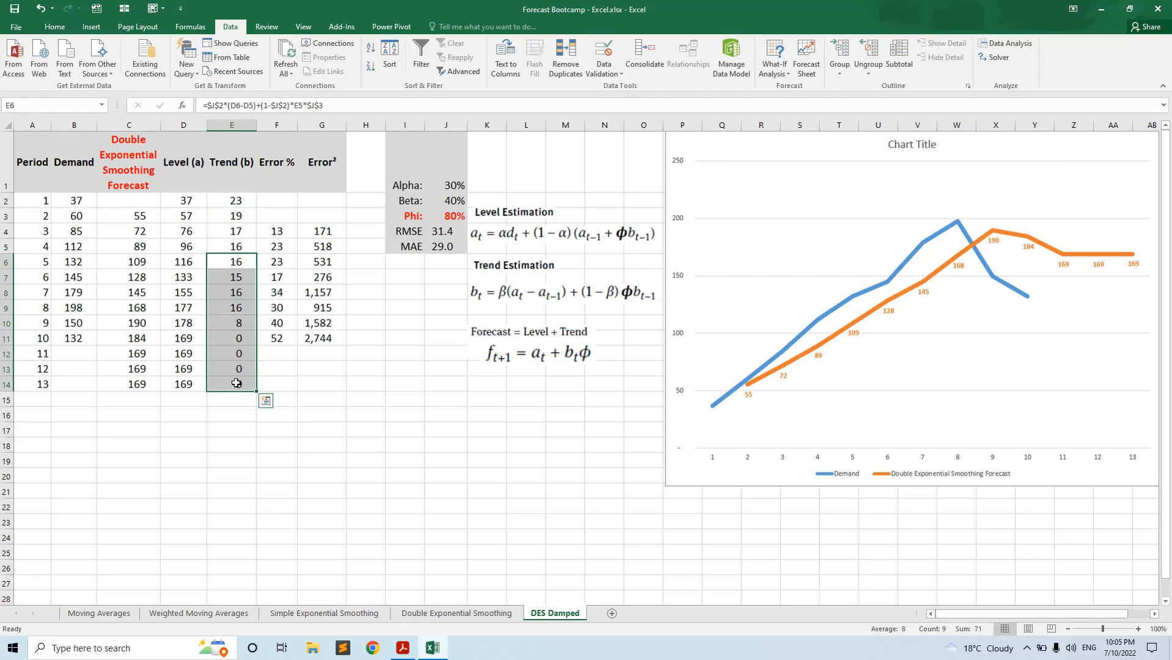
# Step: Examine the damped forecast formulas in C11 and C12 with their referenced cells, and the forecasts in C13:C14
pyautogui.click(141, 359)
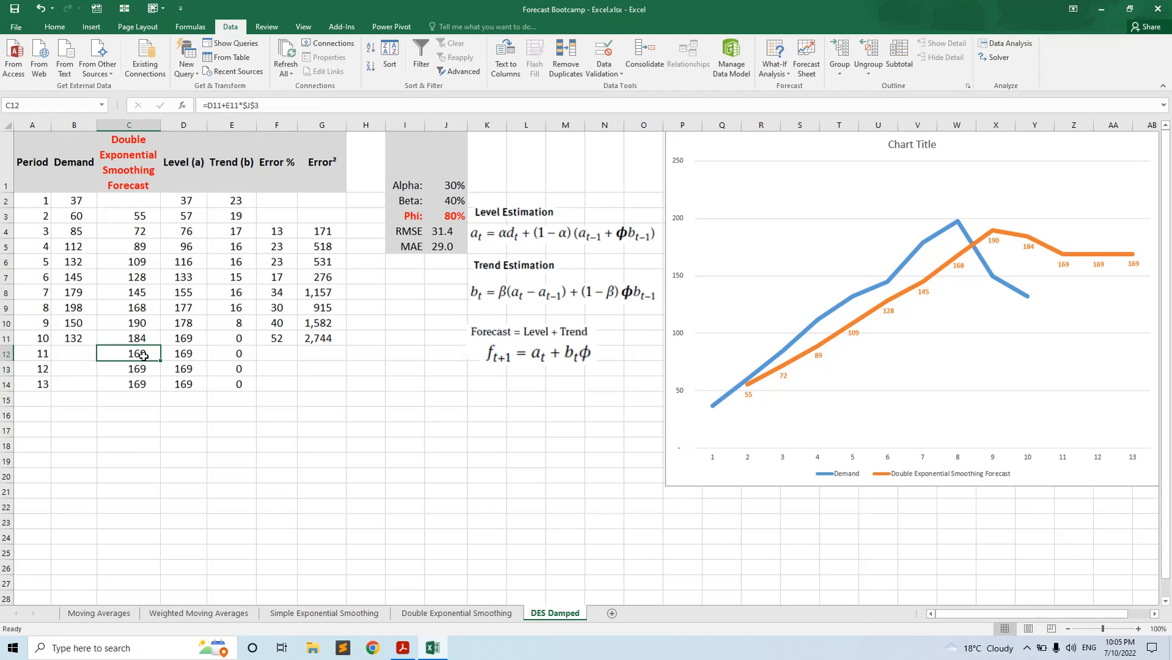
pyautogui.click(143, 340)
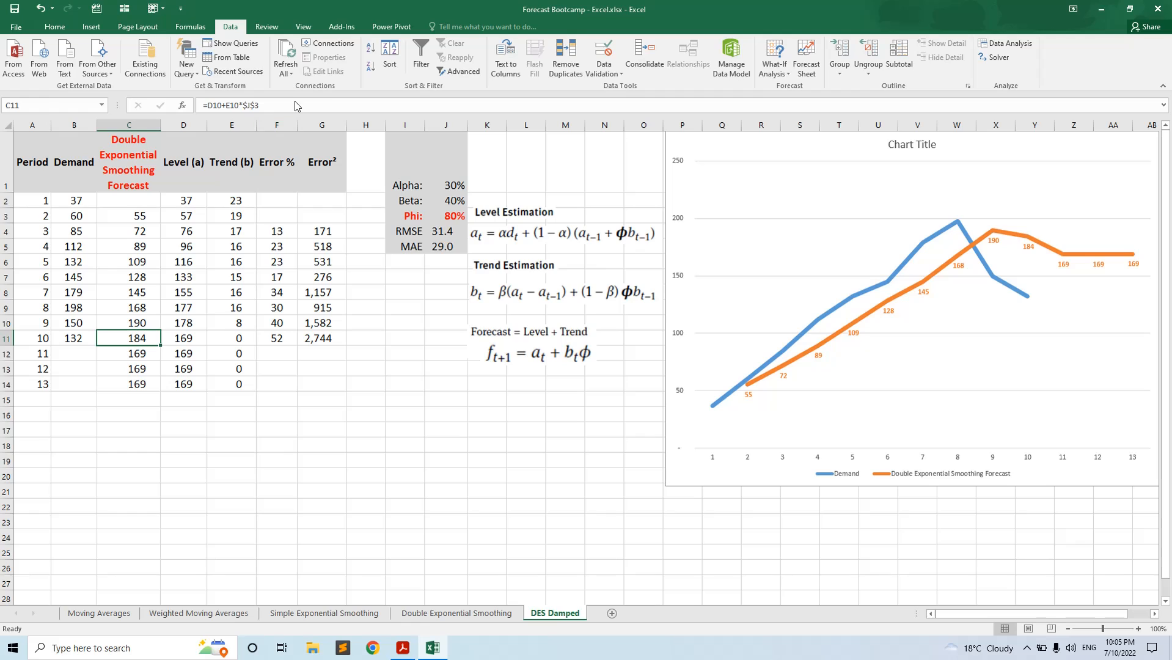
pyautogui.click(296, 104)
pyautogui.press('Return')
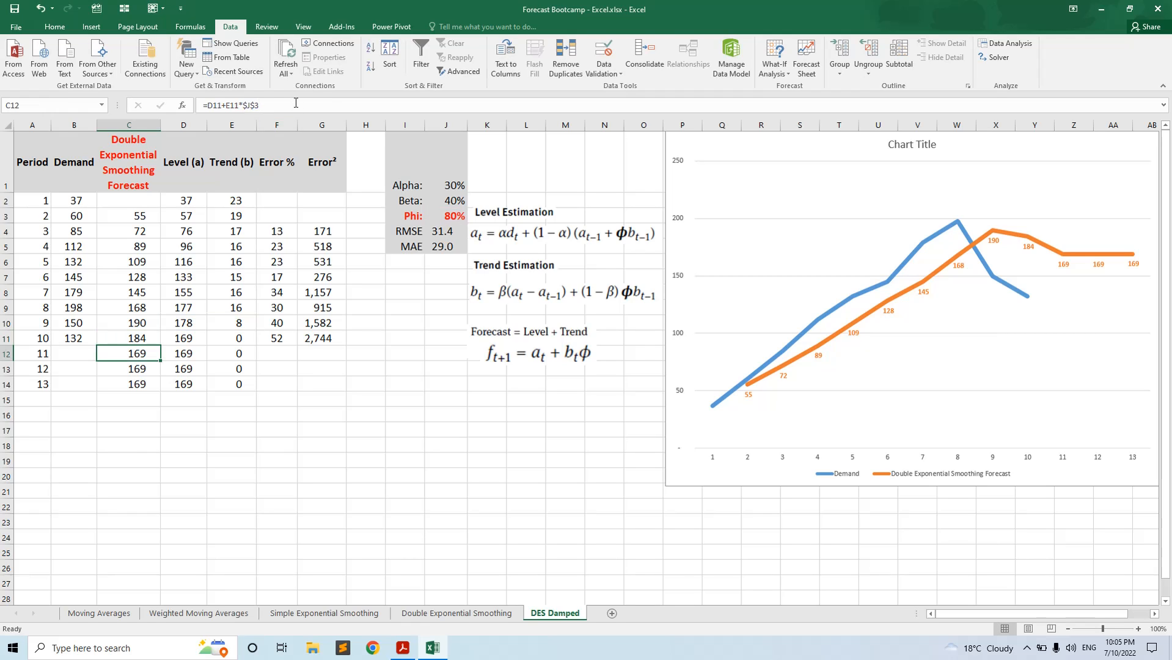
pyautogui.click(296, 104)
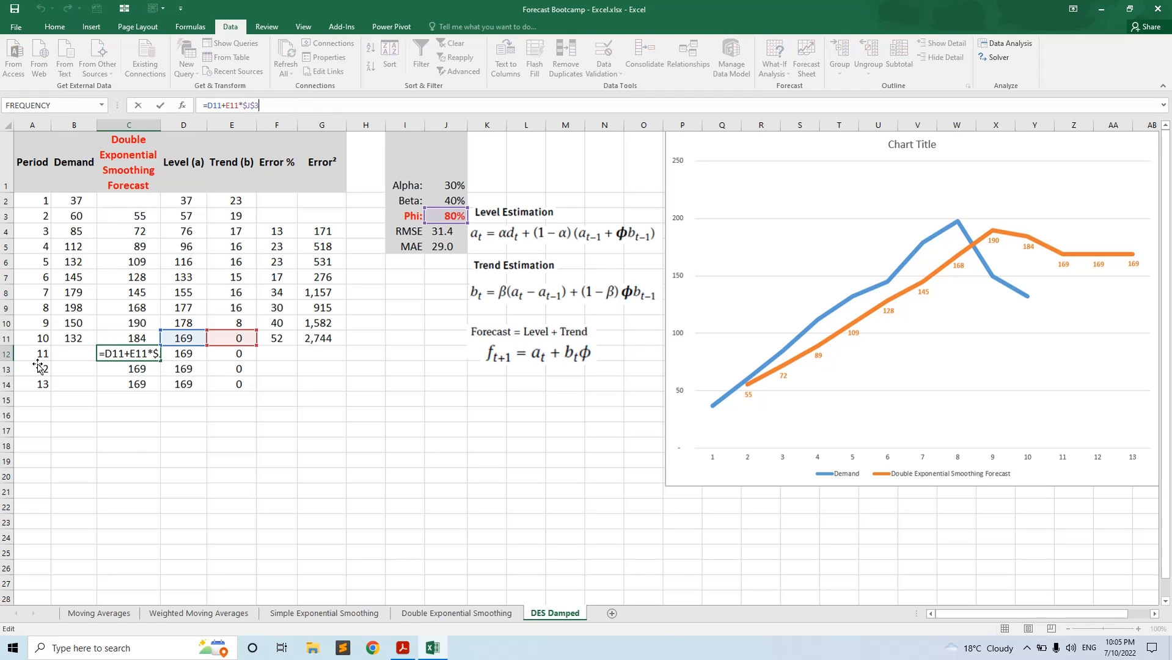
pyautogui.press('Return')
pyautogui.click(104, 355)
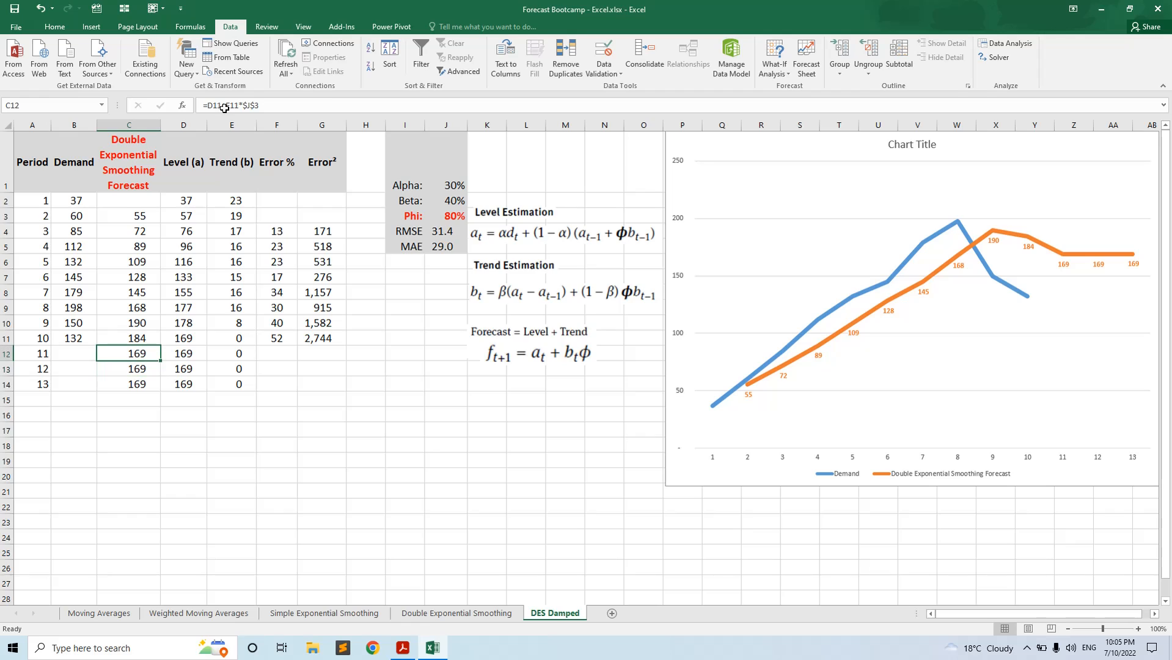
pyautogui.click(282, 105)
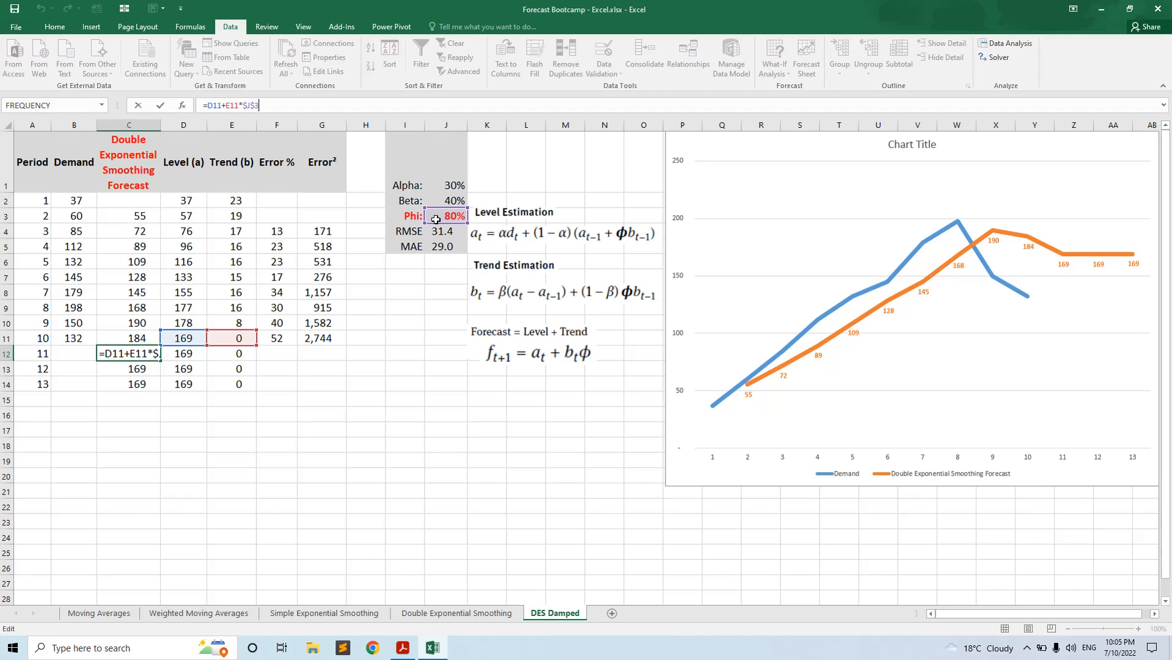
pyautogui.press('Return')
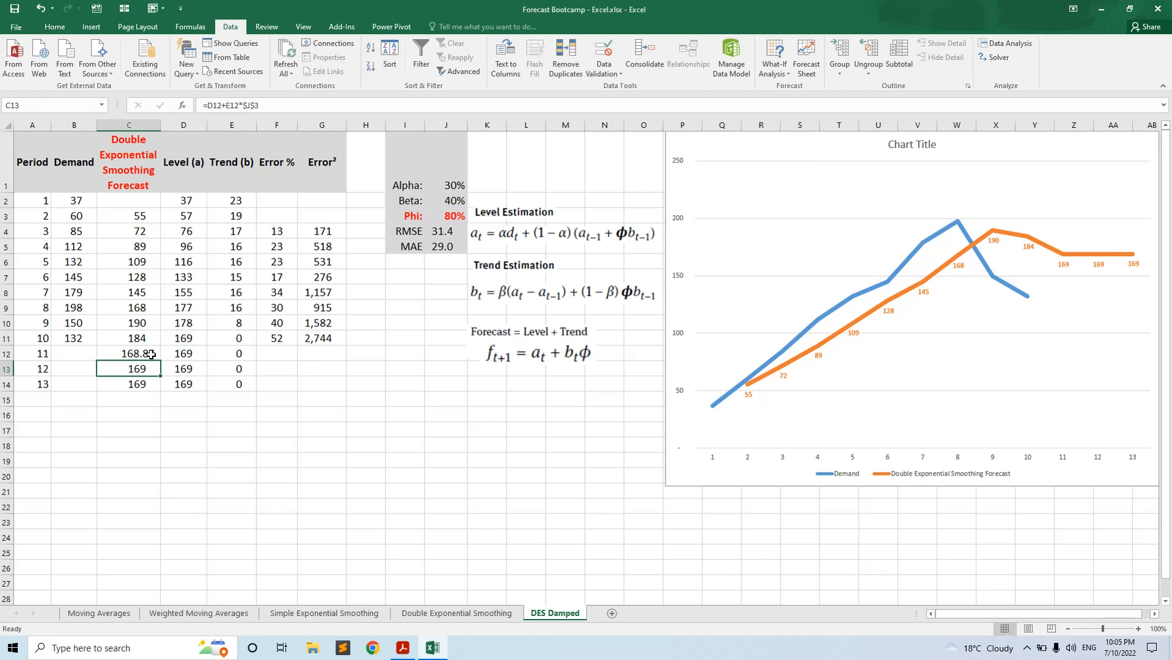
pyautogui.moveTo(149, 369); pyautogui.dragTo(149, 383)
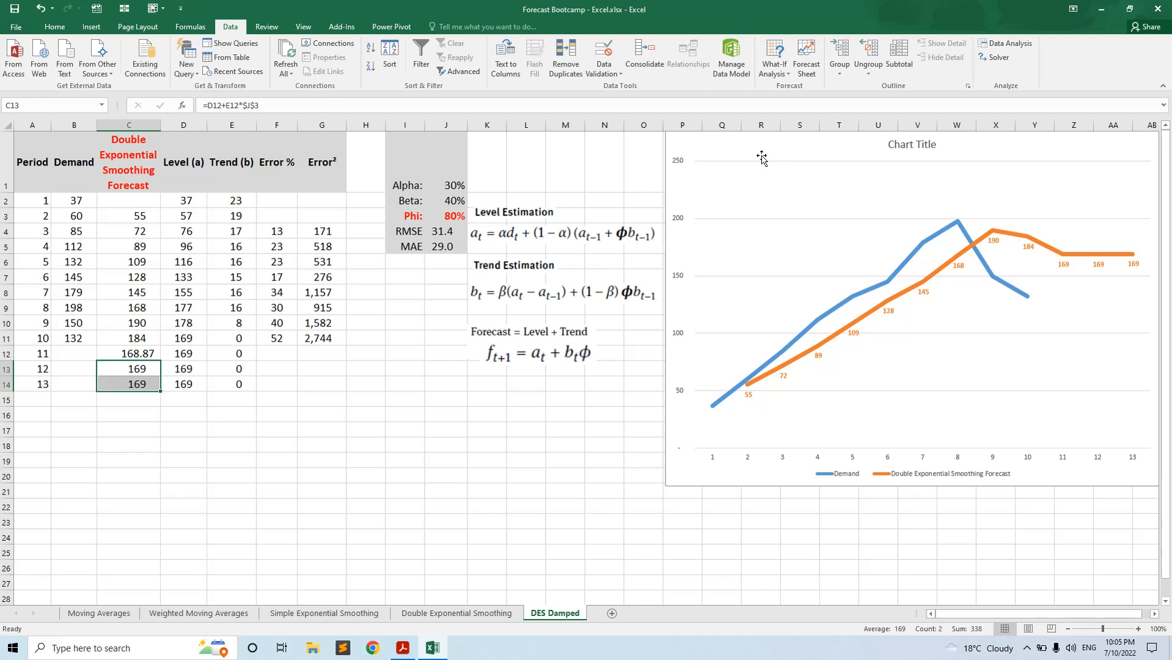
# Step: On the Simple Exponential Smoothing sheet, open the Exponential Smoothing tool from the Data Analysis tools
pyautogui.click(306, 616)
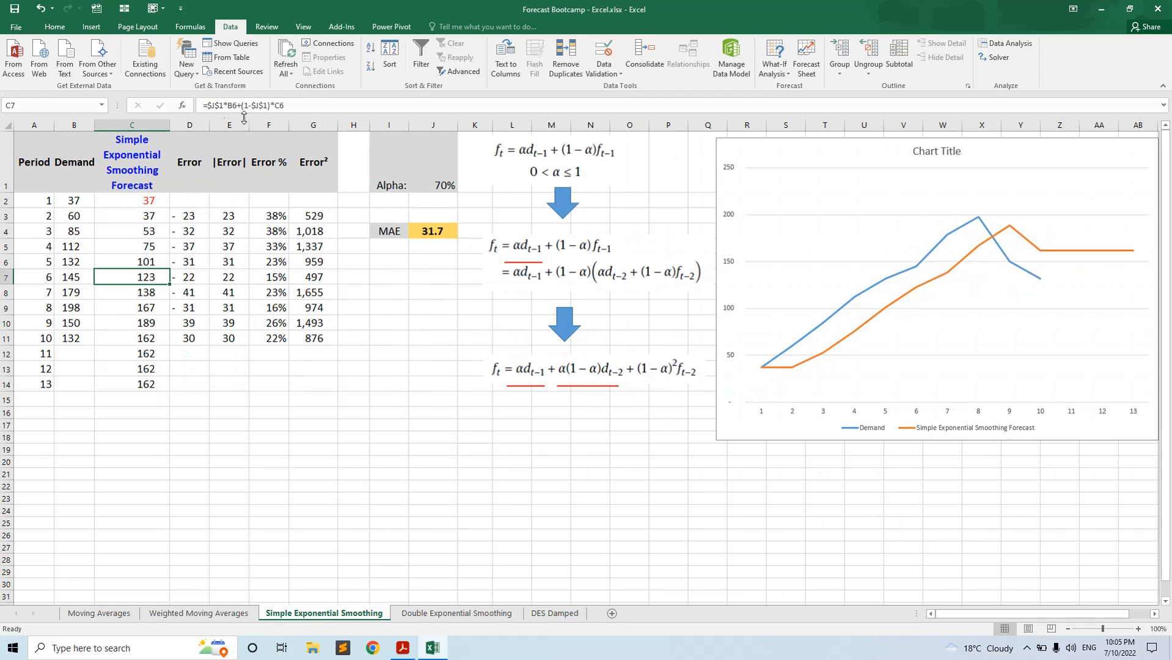
pyautogui.click(1002, 47)
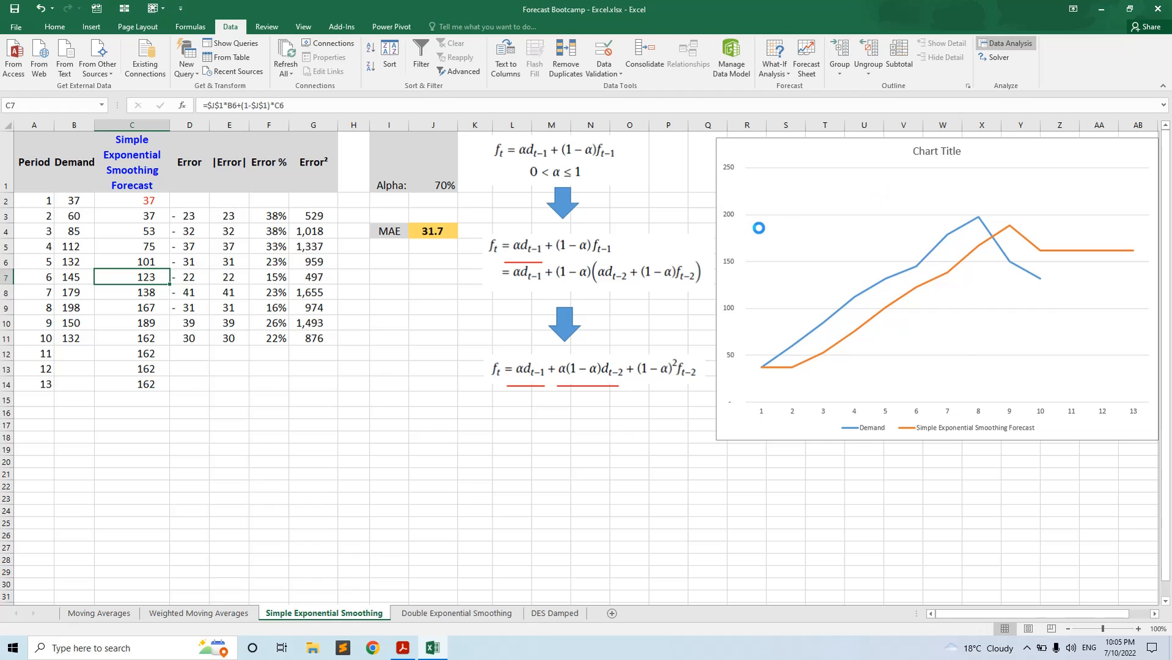
pyautogui.click(804, 346)
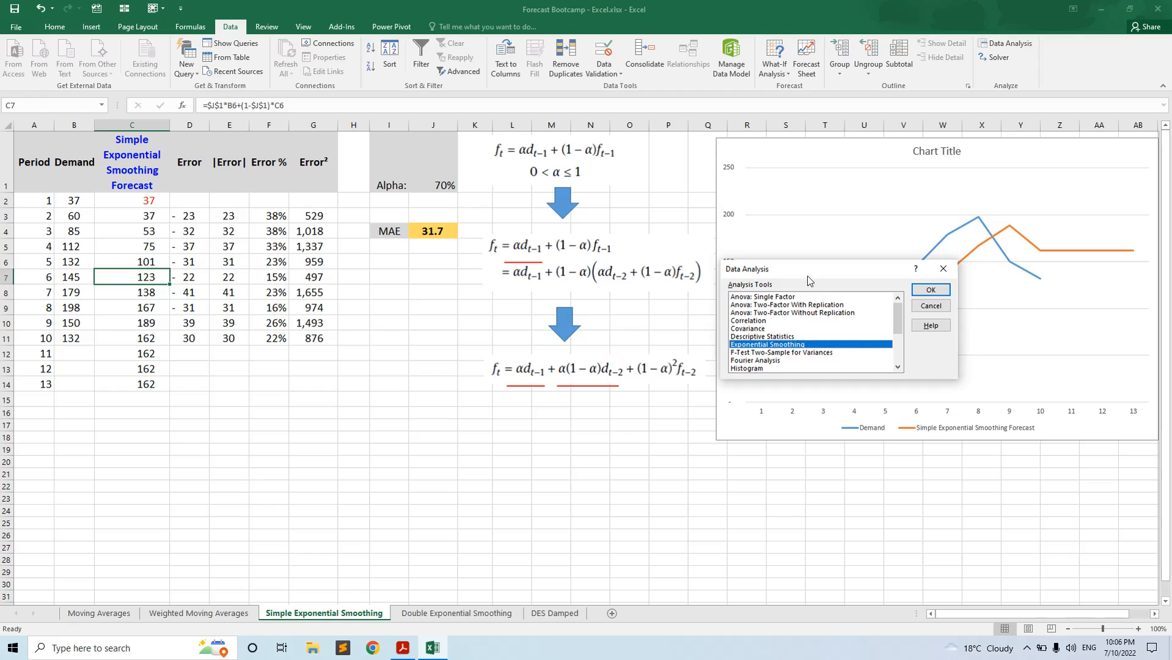
pyautogui.click(929, 294)
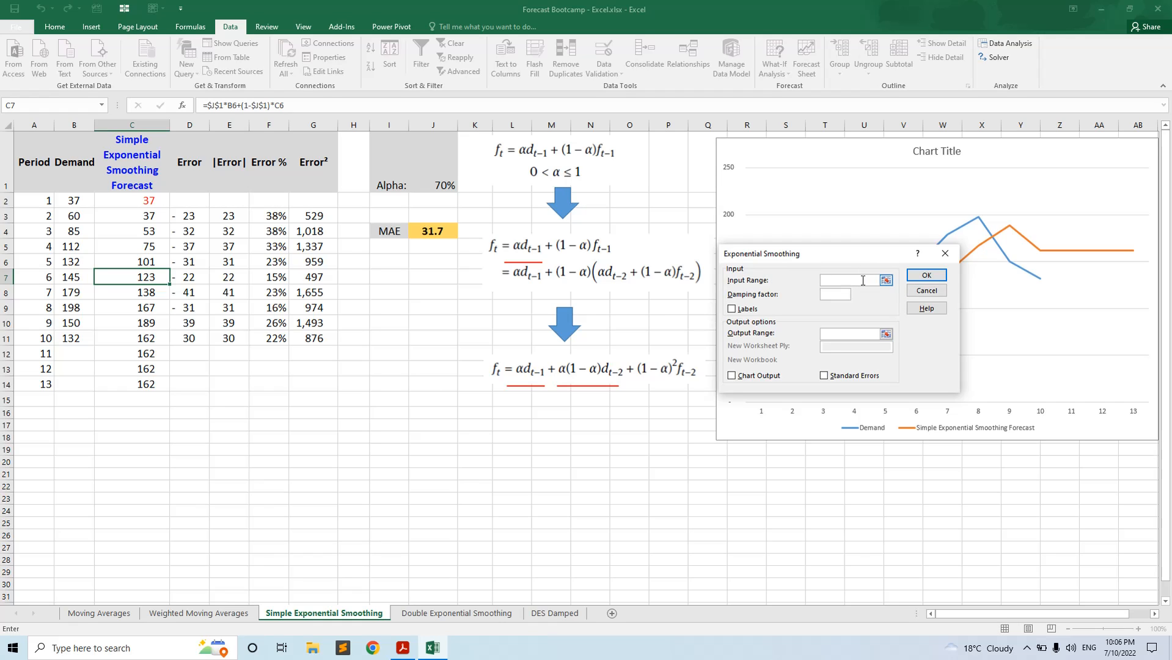
# Step: Set the smoothing input range to B1:B11 with labels included and the damping factor to 0.3
pyautogui.click(731, 310)
pyautogui.click(846, 281)
pyautogui.moveTo(76, 158); pyautogui.dragTo(81, 343)
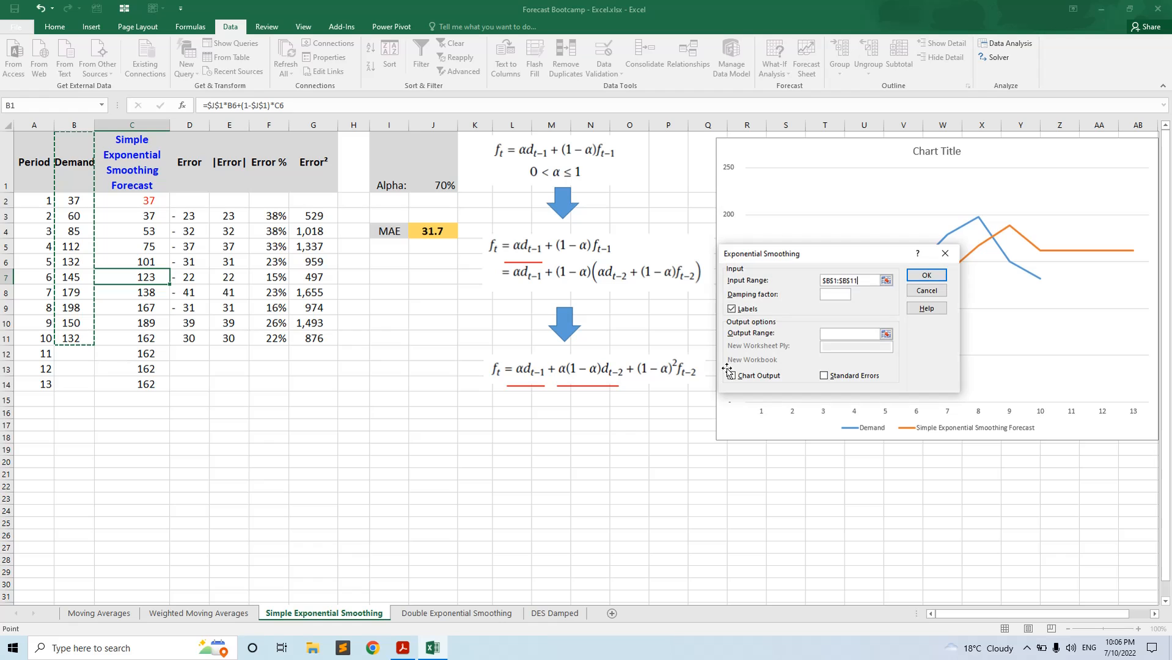
pyautogui.click(830, 295)
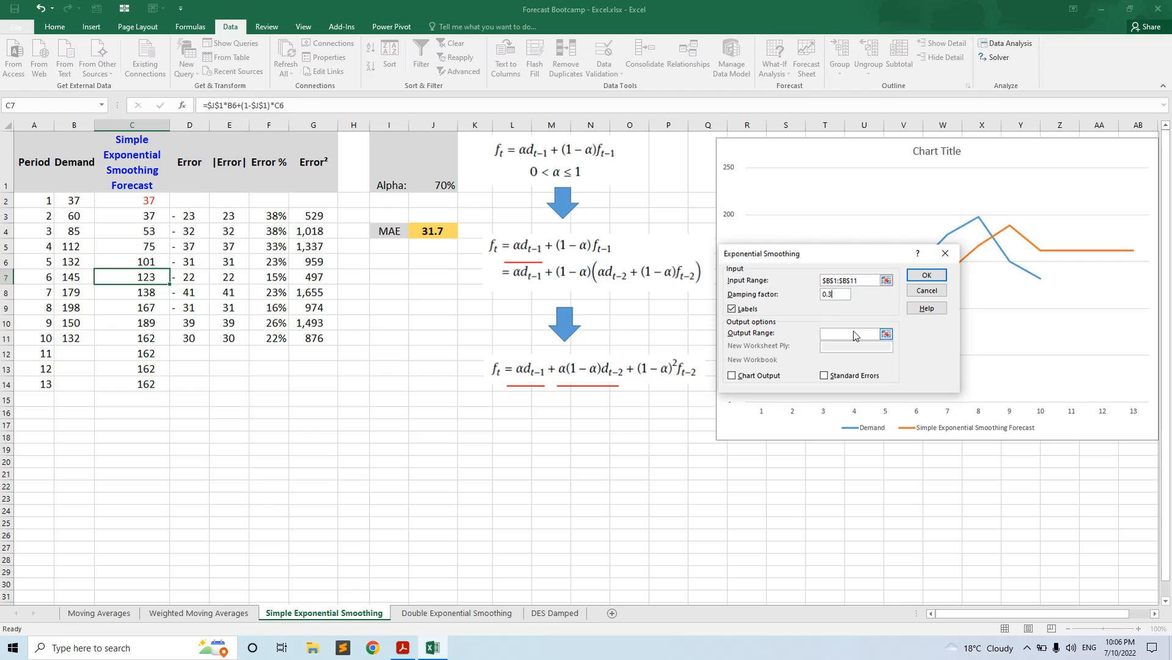
# Step: Run the smoothing with output range H2:H14 and chart output, and move the new chart into the empty area below the table
pyautogui.click(886, 335)
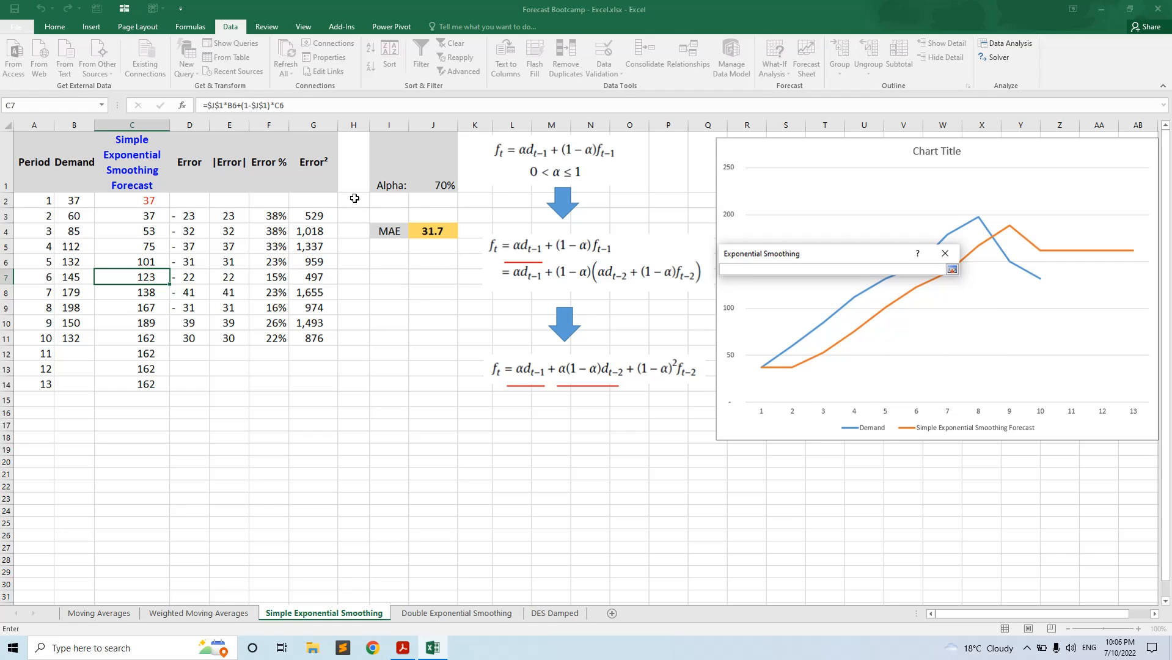
pyautogui.moveTo(355, 198); pyautogui.dragTo(347, 384)
pyautogui.click(952, 270)
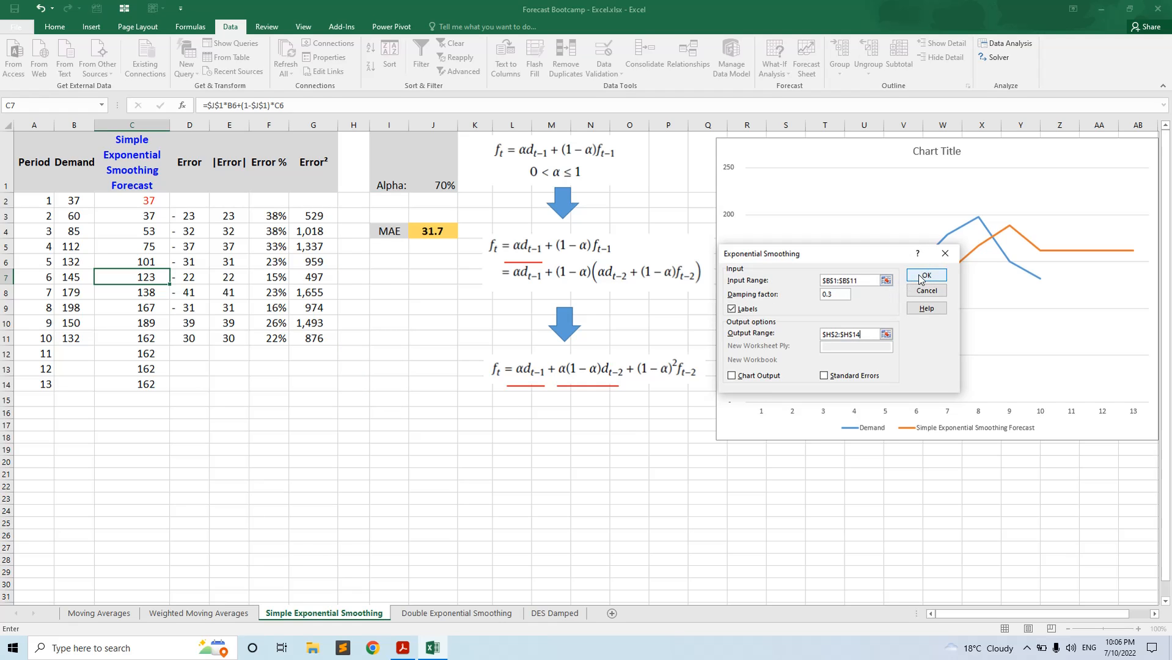
pyautogui.click(740, 378)
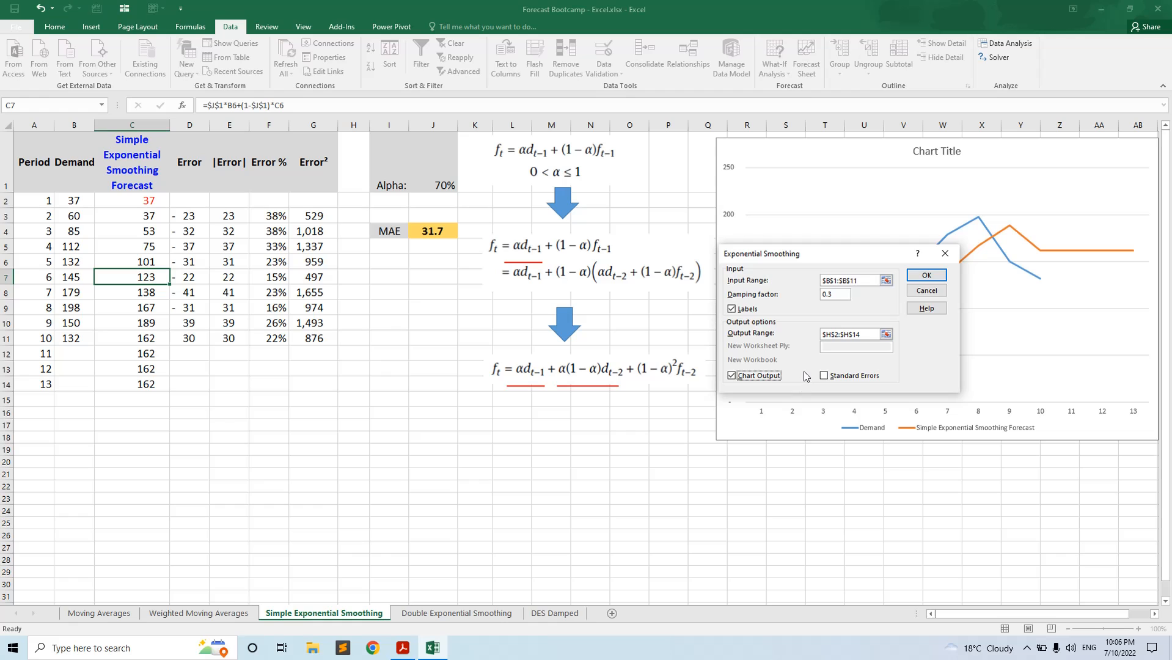
pyautogui.click(926, 275)
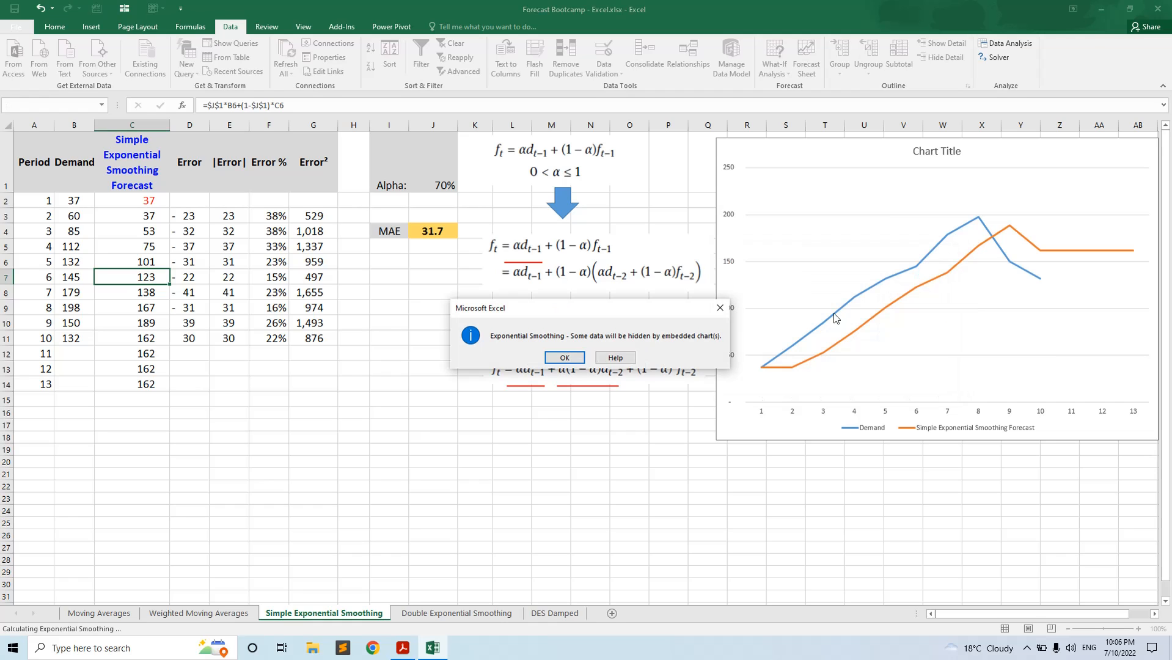
pyautogui.click(565, 357)
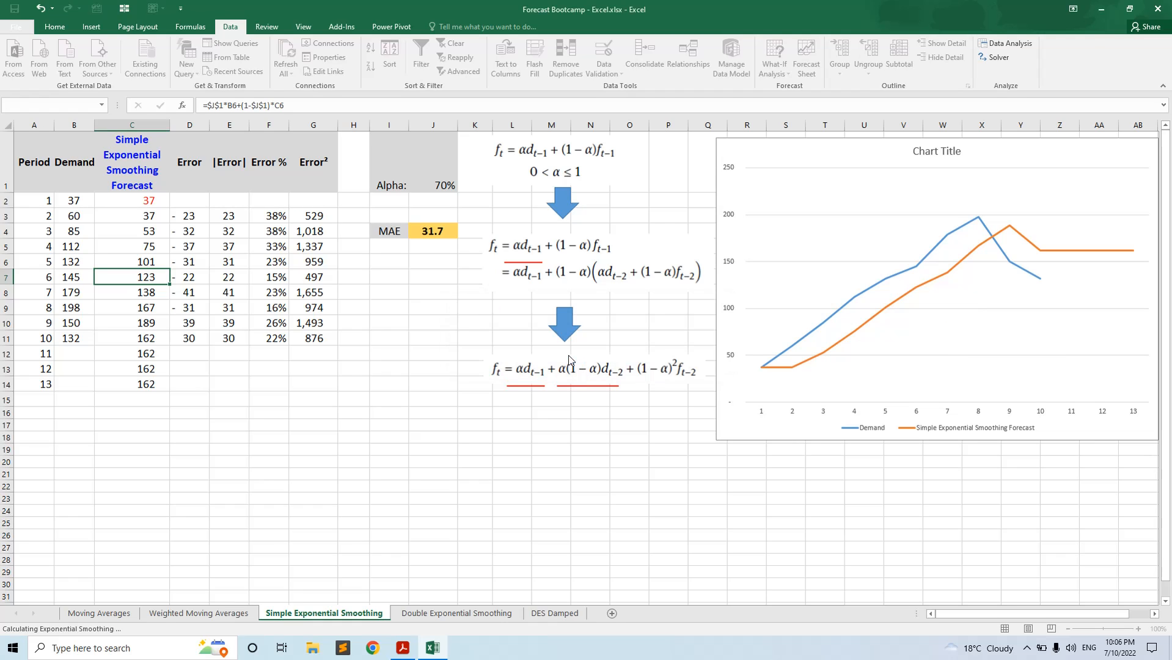
pyautogui.moveTo(635, 222); pyautogui.dragTo(523, 486)
# Step: Format the smoothing output in H3:H11 with no decimals, check the formula in H10 and clear the error value in H2
pyautogui.moveTo(354, 216); pyautogui.dragTo(355, 341)
pyautogui.click(55, 27)
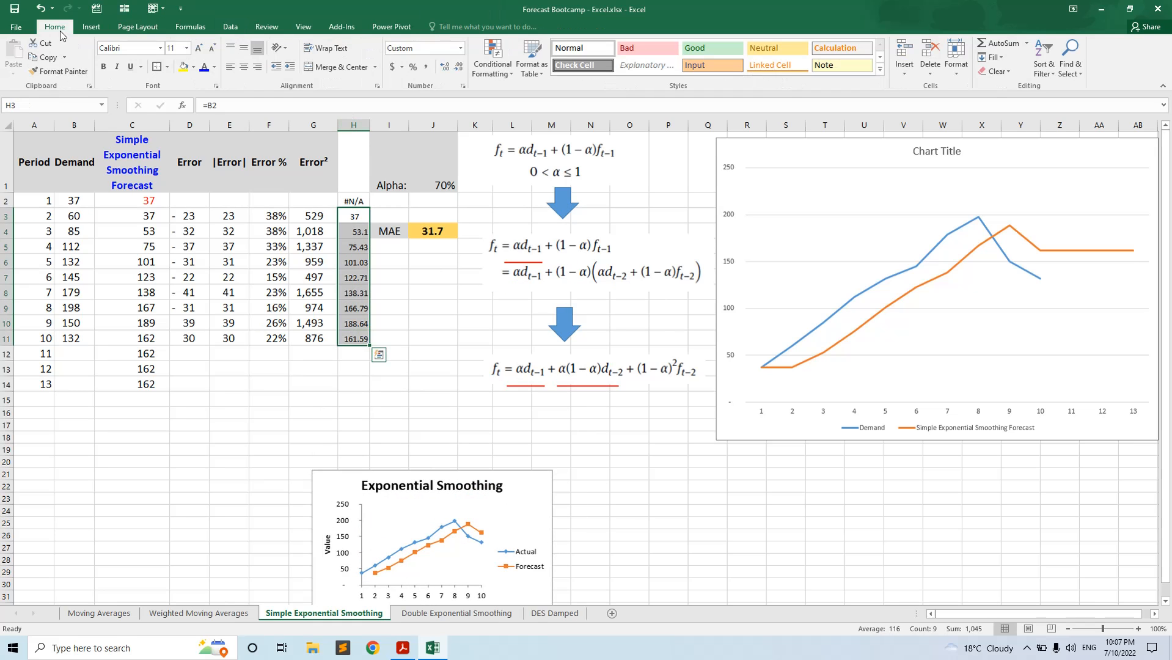
pyautogui.click(458, 67)
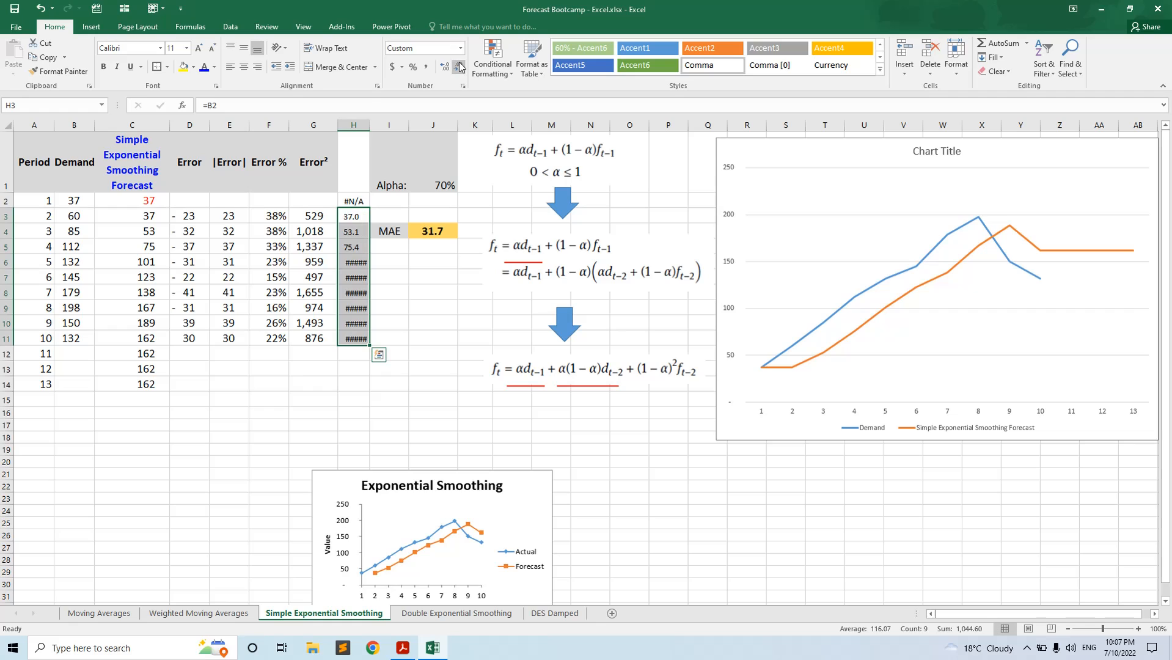
pyautogui.click(458, 66)
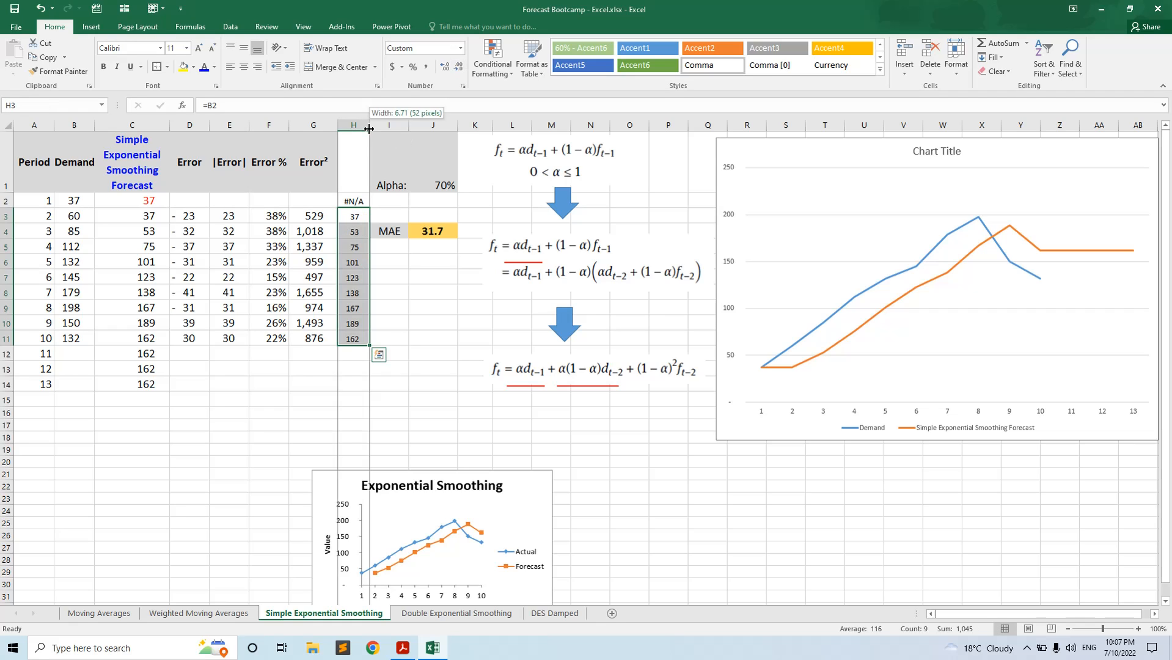
pyautogui.click(359, 319)
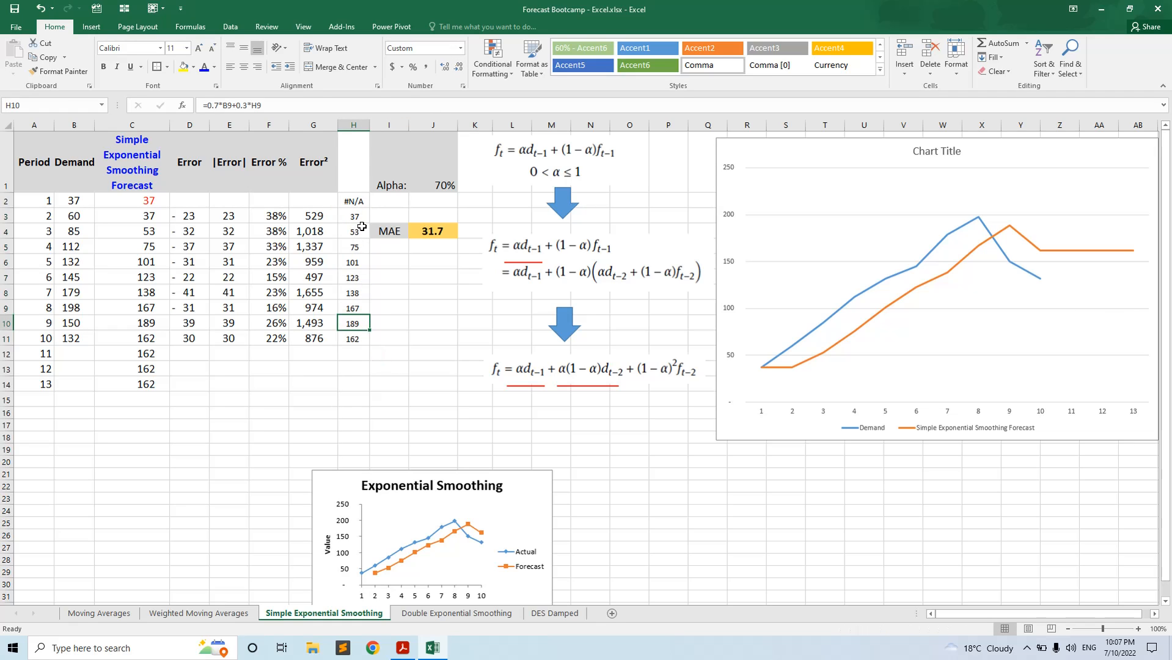
pyautogui.click(358, 201)
pyautogui.press('Delete')
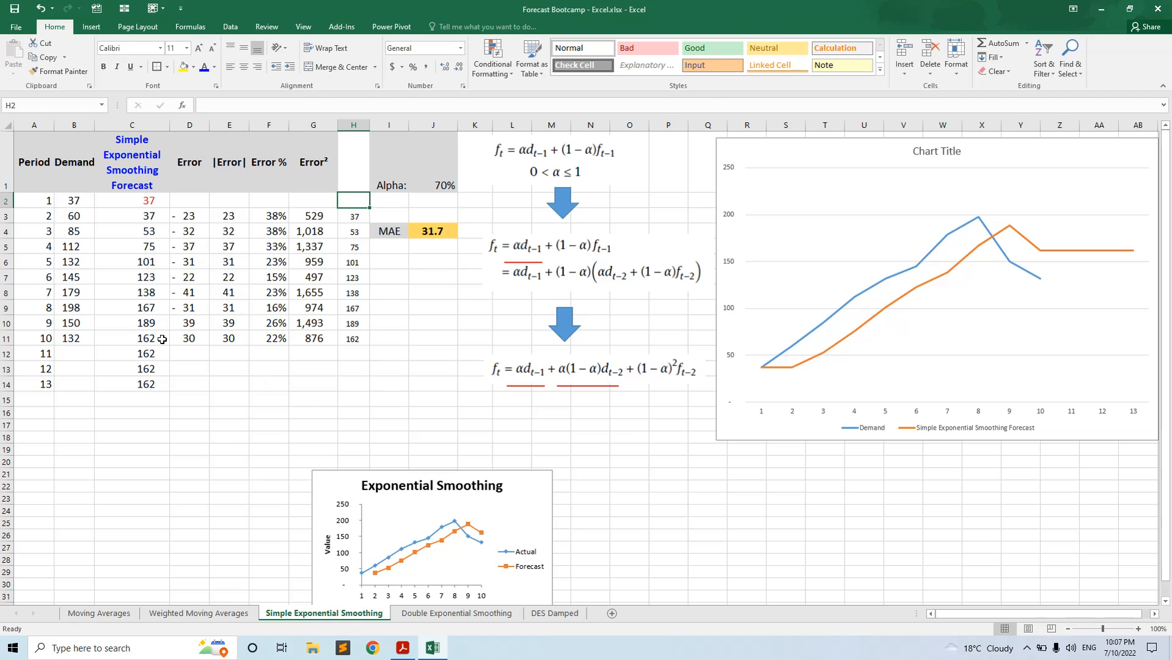
# Step: Move the generated Exponential Smoothing chart up beside the table and enlarge it for comparison with the existing chart
pyautogui.moveTo(516, 482); pyautogui.dragTo(537, 355)
pyautogui.moveTo(572, 497); pyautogui.dragTo(692, 563)
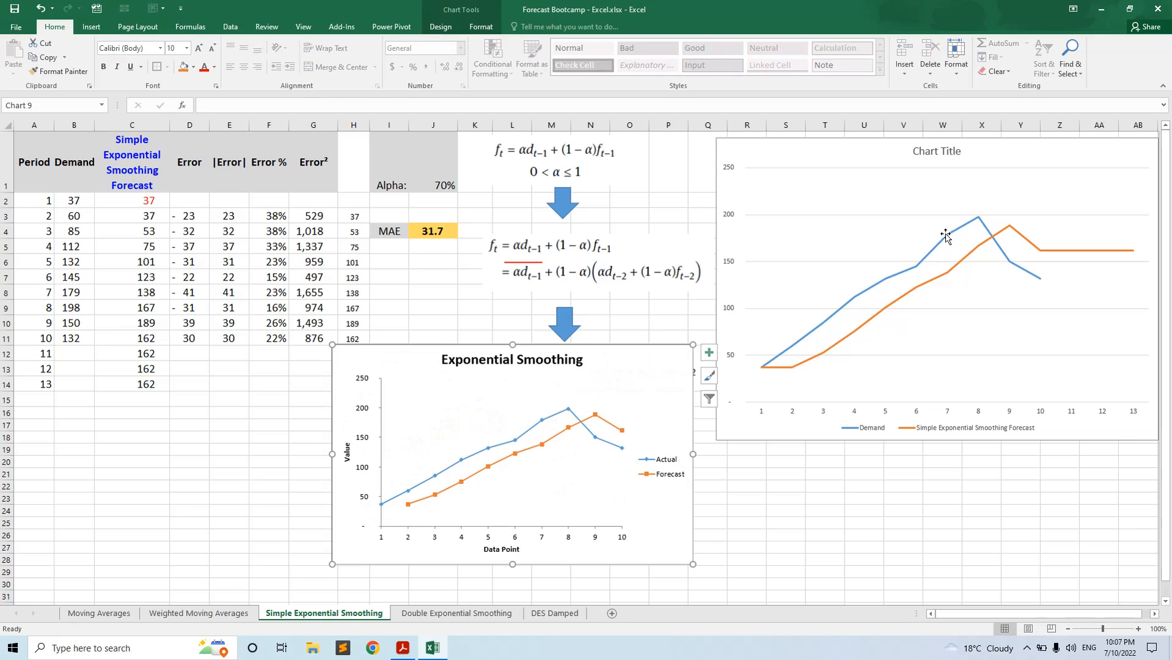